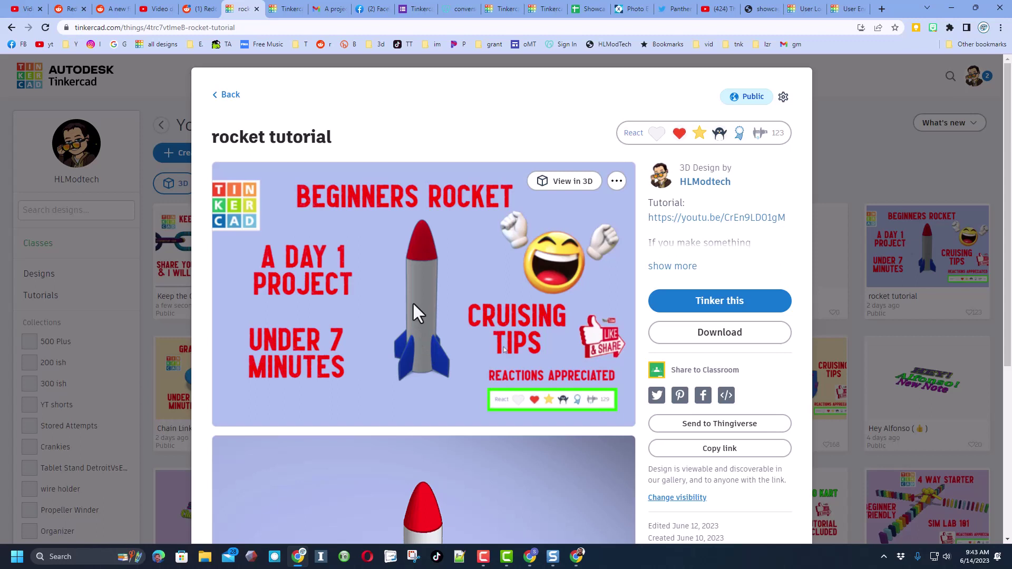
Duplicate the rocket tutorial design as 'Copy of rocket tutorial' and open it in the editor
{"action": "left_click", "coordinate": [783, 98]}
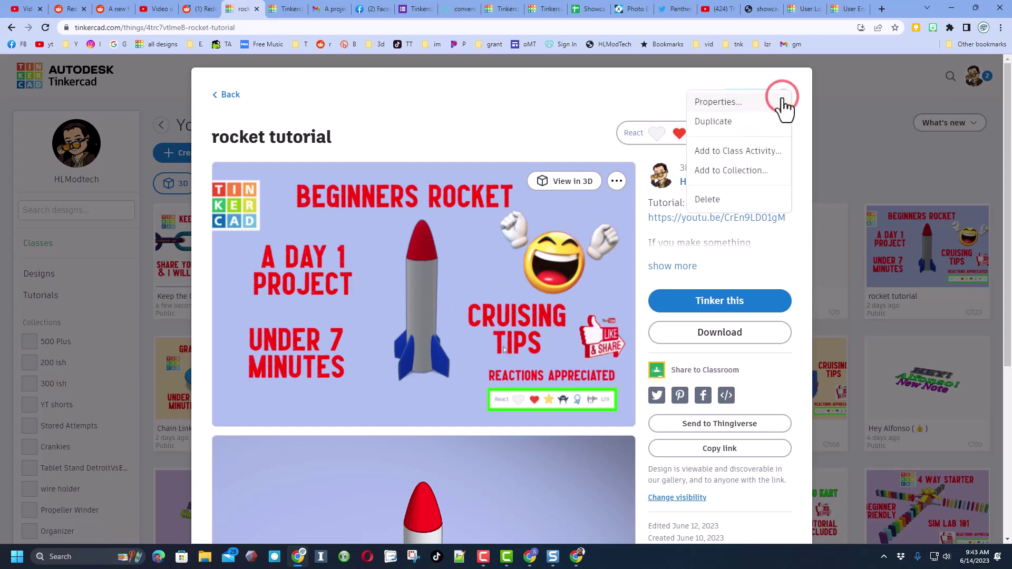
{"action": "left_click", "coordinate": [733, 122]}
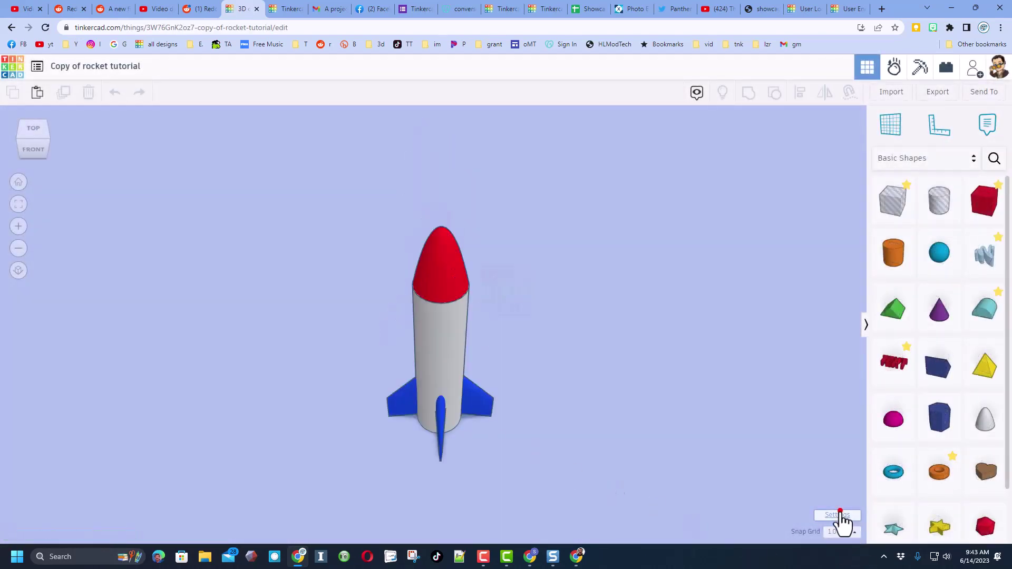
Set the workspace background colour to white and turn on Show grid
{"action": "left_click", "coordinate": [838, 515]}
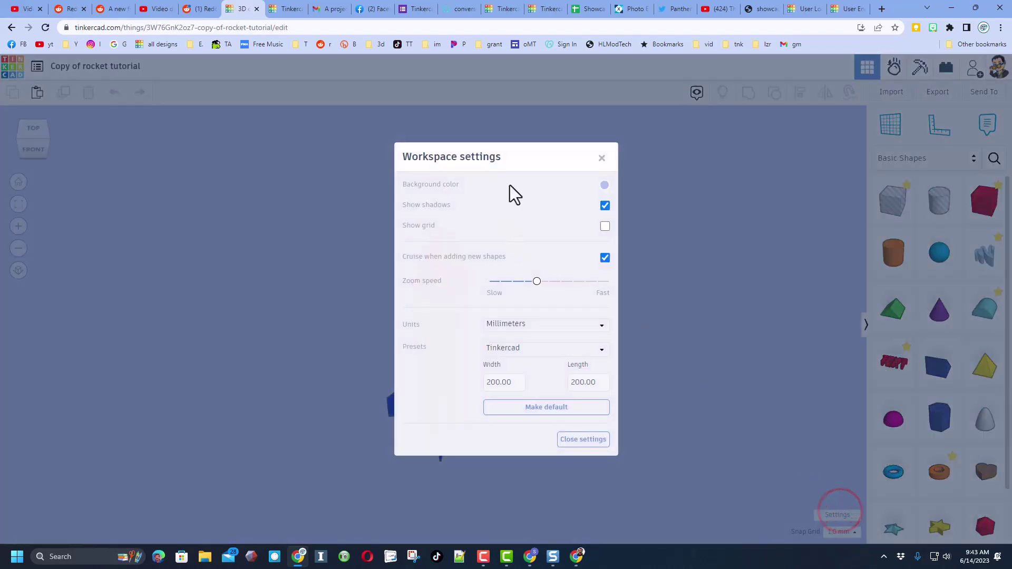
{"action": "left_click", "coordinate": [605, 185]}
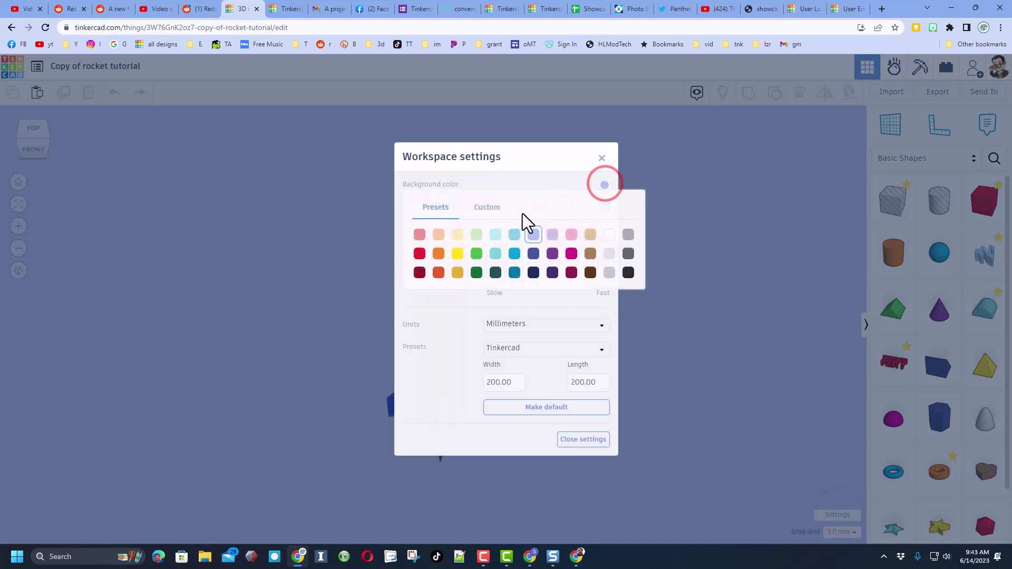
{"action": "left_click", "coordinate": [609, 234]}
{"action": "left_click", "coordinate": [604, 226]}
{"action": "left_click", "coordinate": [605, 227]}
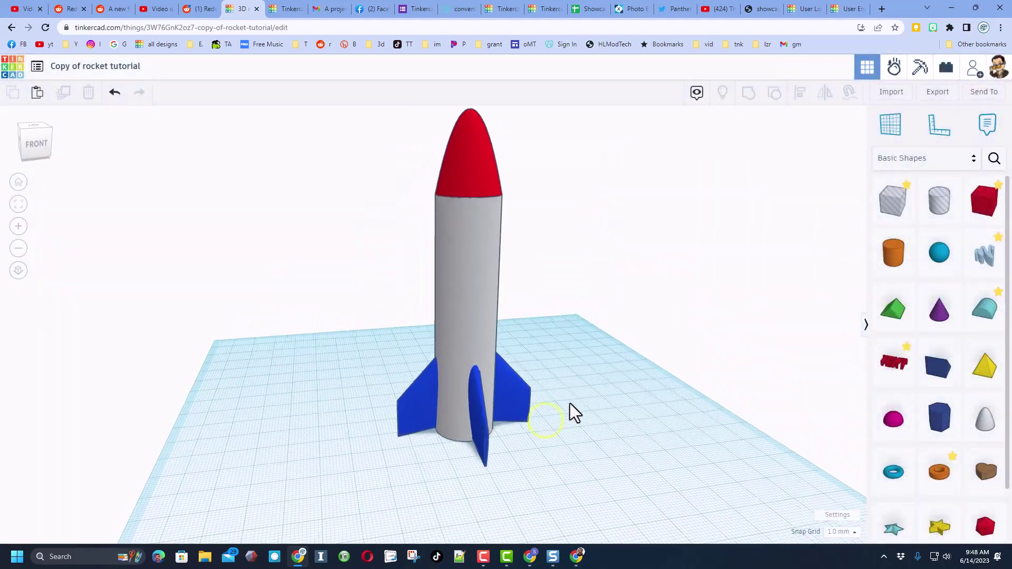
Place an orange Tube shape on the workplane beside the rocket
{"action": "right_click_drag", "start_coordinate": [571, 403], "coordinate": [538, 398]}
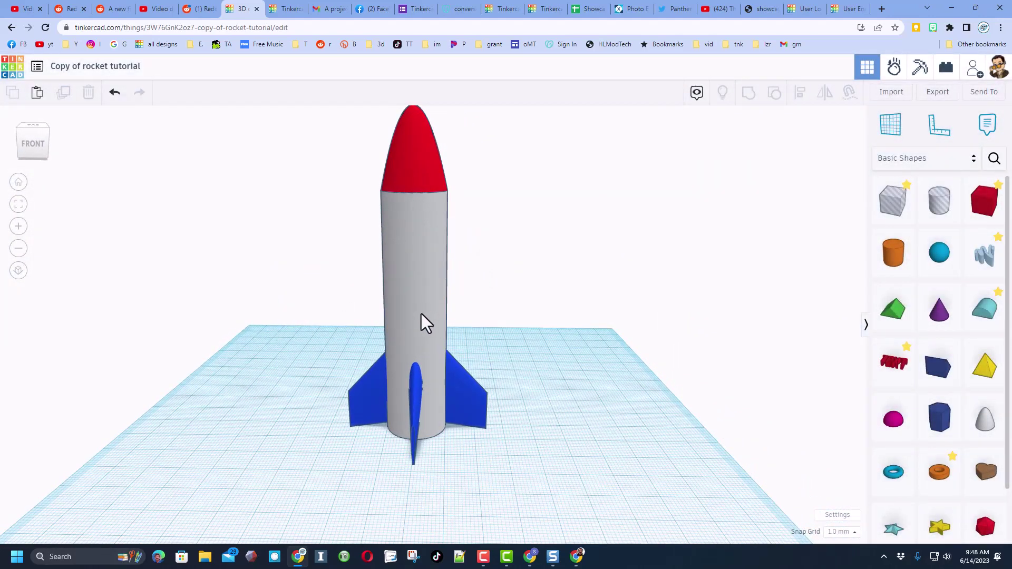
{"action": "left_click", "coordinate": [934, 473]}
{"action": "right_click_drag", "start_coordinate": [546, 423], "coordinate": [792, 504]}
{"action": "left_click_drag", "start_coordinate": [935, 482], "coordinate": [475, 495]}
{"action": "right_click_drag", "start_coordinate": [690, 471], "coordinate": [792, 346]}
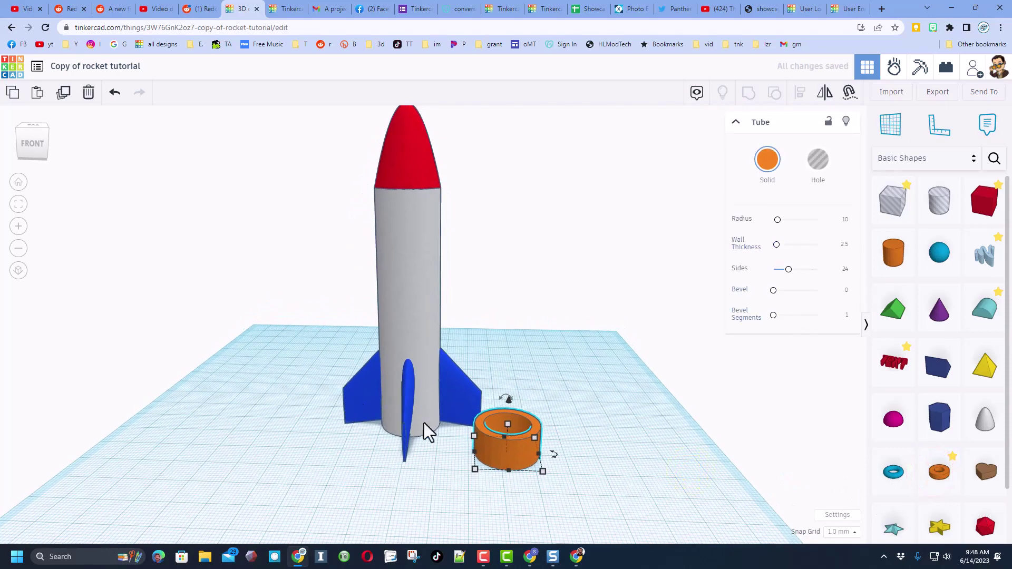
{"action": "mouse_move", "coordinate": [489, 443]}
{"action": "left_mouse_down"}
{"action": "mouse_move", "coordinate": [400, 421]}
{"action": "mouse_move", "coordinate": [477, 454]}
{"action": "left_mouse_up"}
Give the tube a wall thickness of 2 and 64 sides
{"action": "left_click", "coordinate": [849, 245]}
{"action": "type", "text": "2"}
{"action": "key", "text": "Return"}
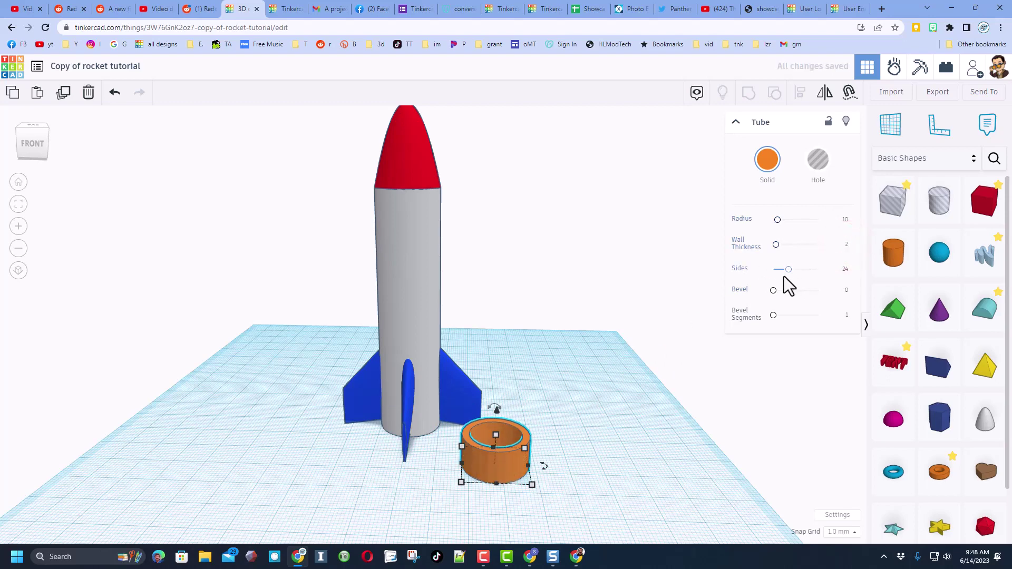
{"action": "left_click_drag", "start_coordinate": [788, 269], "coordinate": [854, 276]}
Select the tube and rocket body and align them with the body as key shape
{"action": "left_click", "coordinate": [422, 308]}
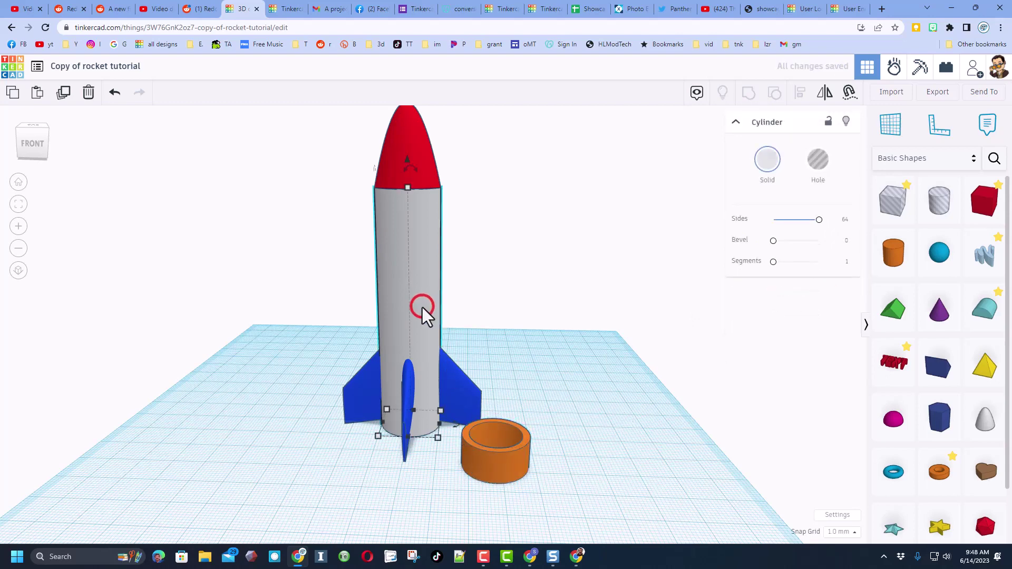
{"action": "left_click", "coordinate": [486, 477], "text": "shift"}
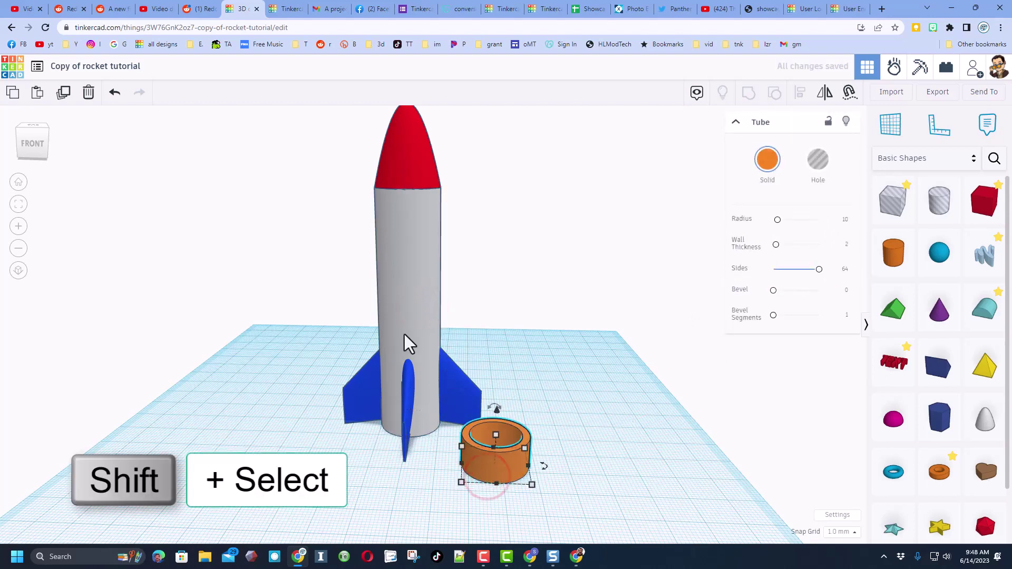
{"action": "left_click", "coordinate": [394, 278], "text": "shift"}
{"action": "key", "text": "l"}
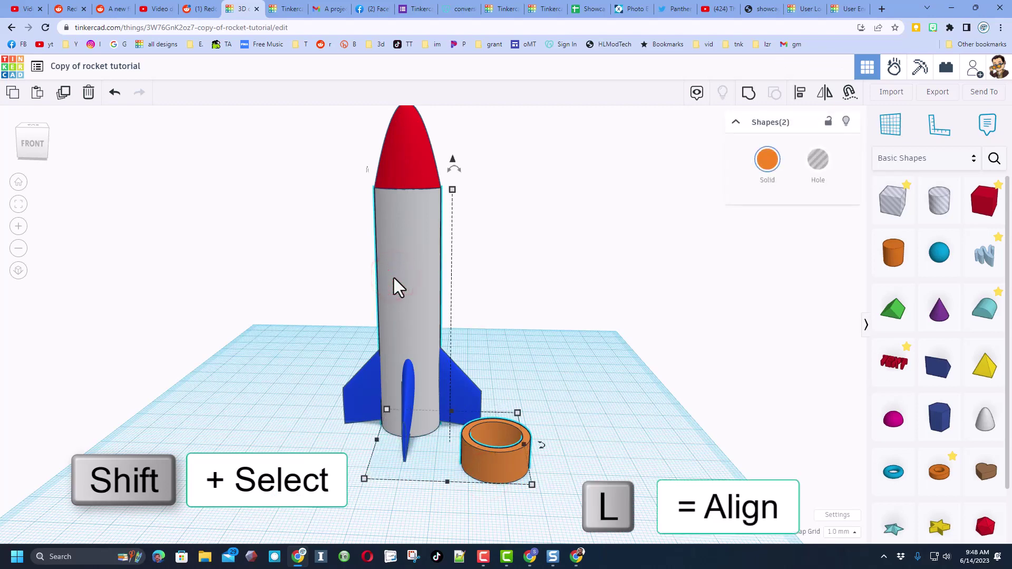
{"action": "left_click", "coordinate": [397, 289]}
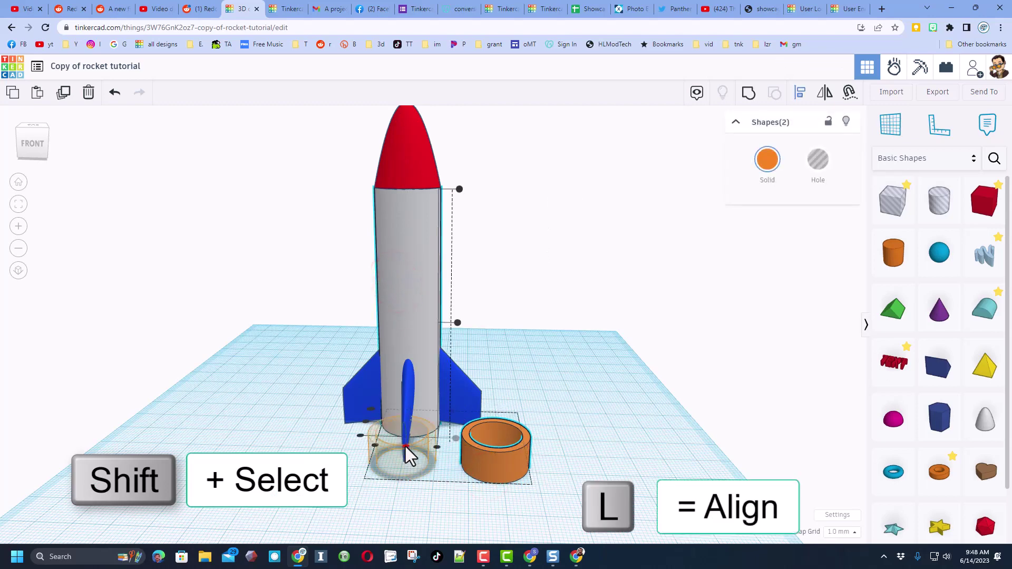
Centre the tube under the rocket body on both horizontal axes
{"action": "left_click", "coordinate": [49, 132]}
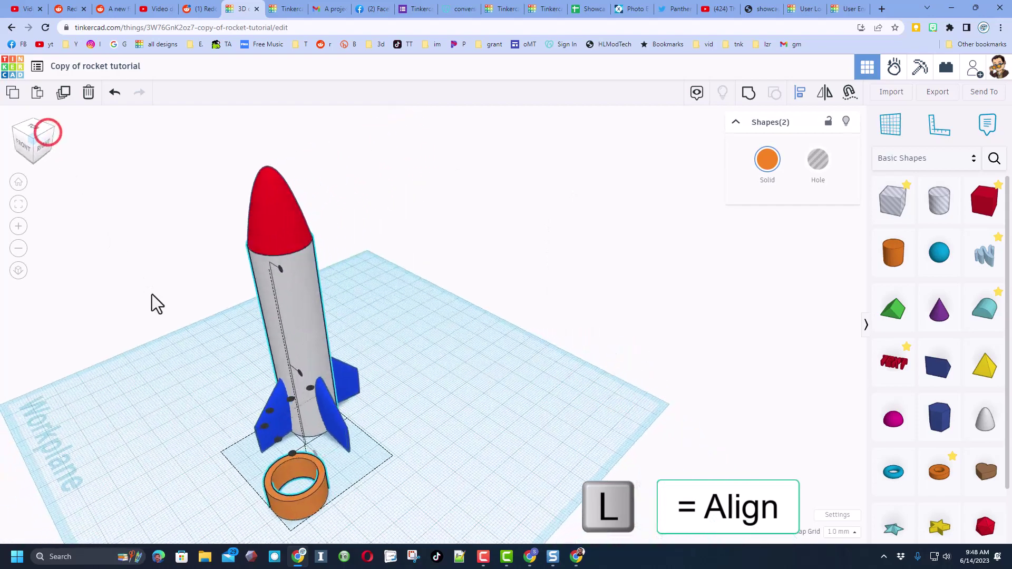
{"action": "left_click", "coordinate": [279, 439]}
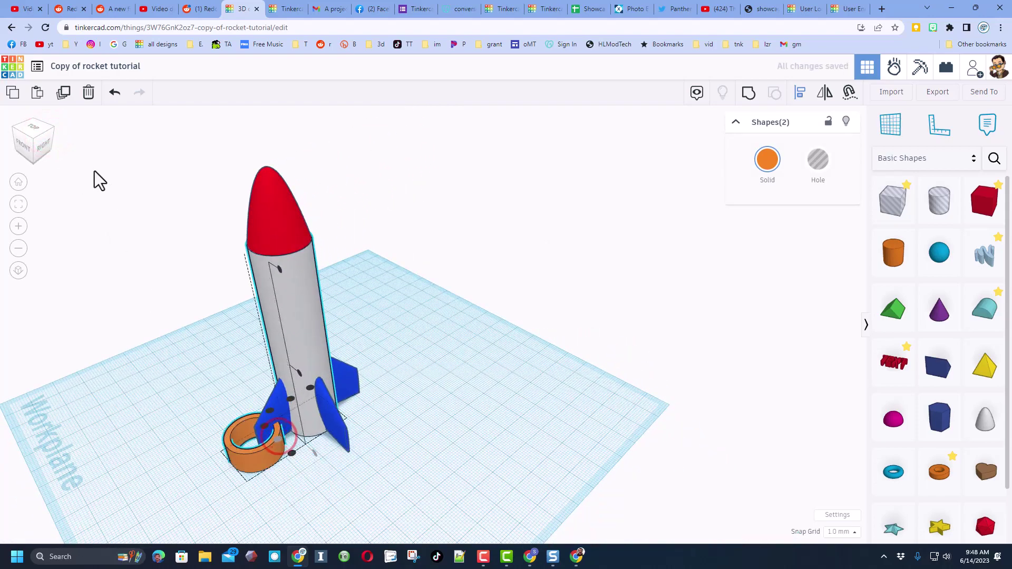
{"action": "left_click", "coordinate": [16, 128]}
{"action": "left_click", "coordinate": [517, 451]}
{"action": "left_click", "coordinate": [543, 485]}
{"action": "right_click_drag", "start_coordinate": [579, 476], "coordinate": [545, 457]}
{"action": "left_click", "coordinate": [530, 345]}
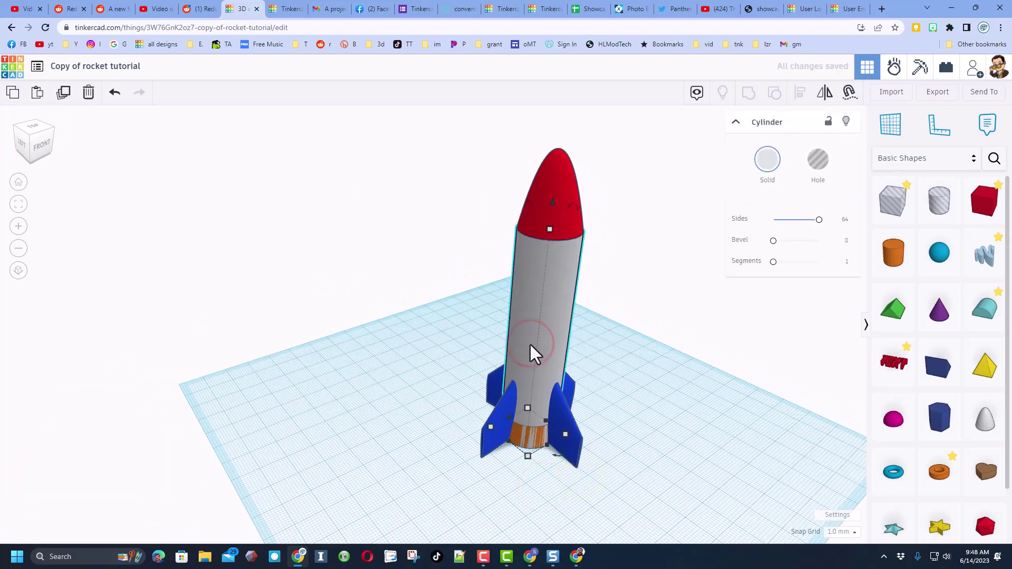
Delete the grey rocket body and set the orange tube's height to 40
{"action": "key", "text": "Delete"}
{"action": "left_click", "coordinate": [538, 437]}
{"action": "left_click", "coordinate": [532, 410]}
{"action": "type", "text": "40"}
{"action": "key", "text": "Return"}
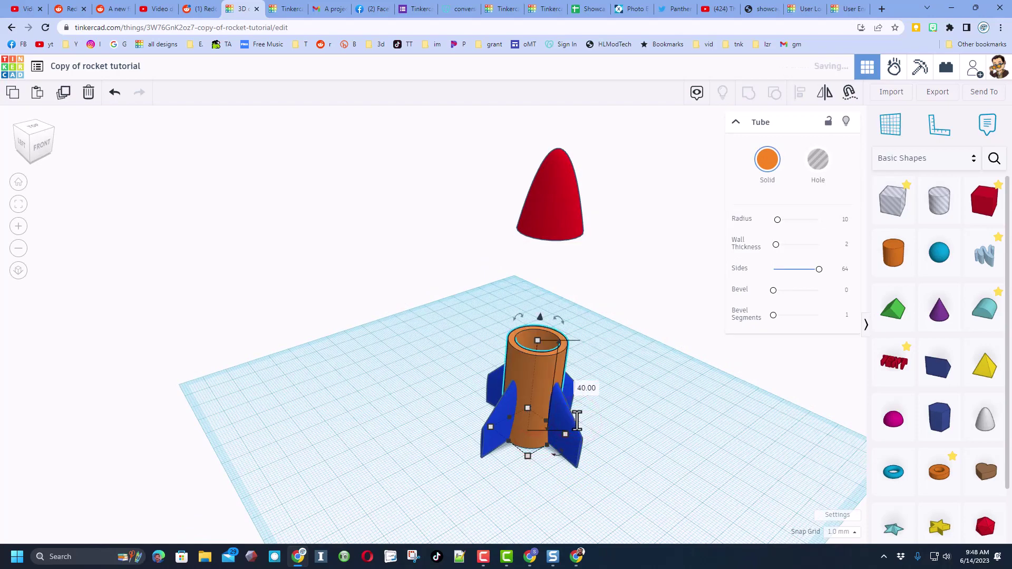
Duplicate the 40 mm tube in place with Ctrl+D
{"action": "left_click", "coordinate": [467, 361]}
{"action": "right_click_drag", "start_coordinate": [467, 362], "coordinate": [368, 352]}
{"action": "scroll", "coordinate": [386, 365], "scroll_direction": "up", "scroll_amount": 5}
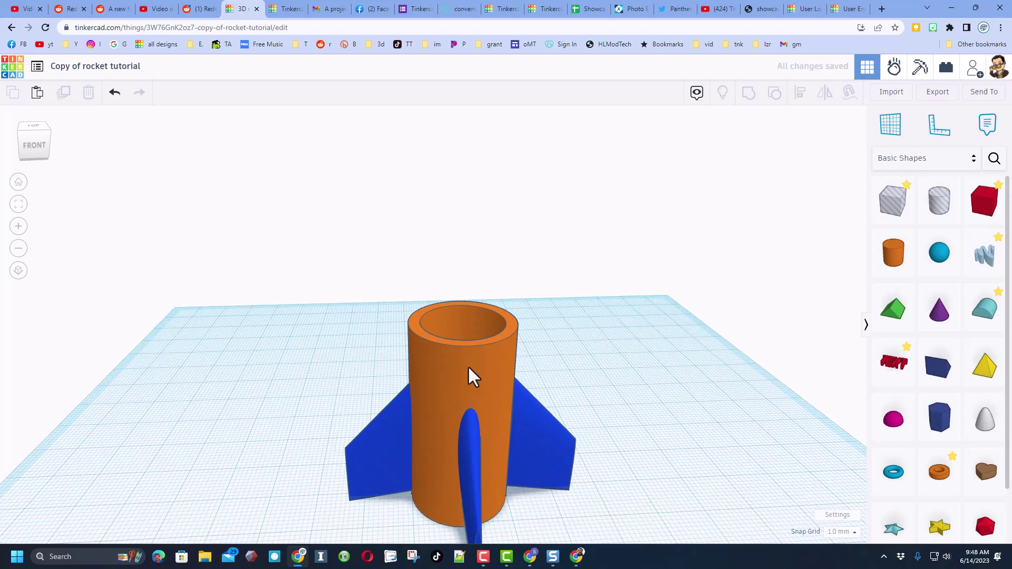
{"action": "left_click", "coordinate": [468, 366]}
{"action": "key", "text": "ctrl+d"}
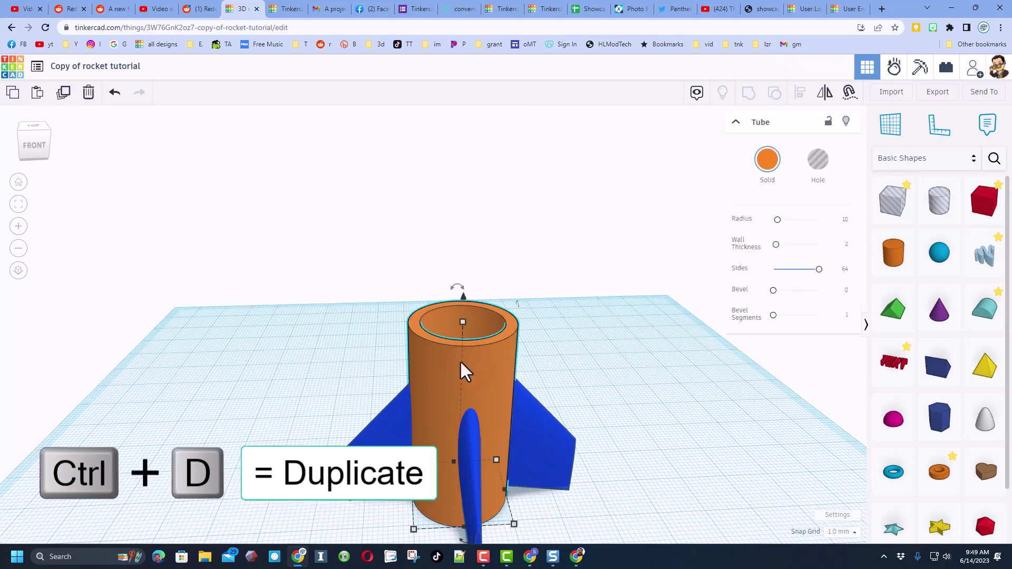
Put a work plane on the tube's top face and drop the duplicate onto it
{"action": "left_click", "coordinate": [889, 126]}
{"action": "left_click", "coordinate": [508, 329]}
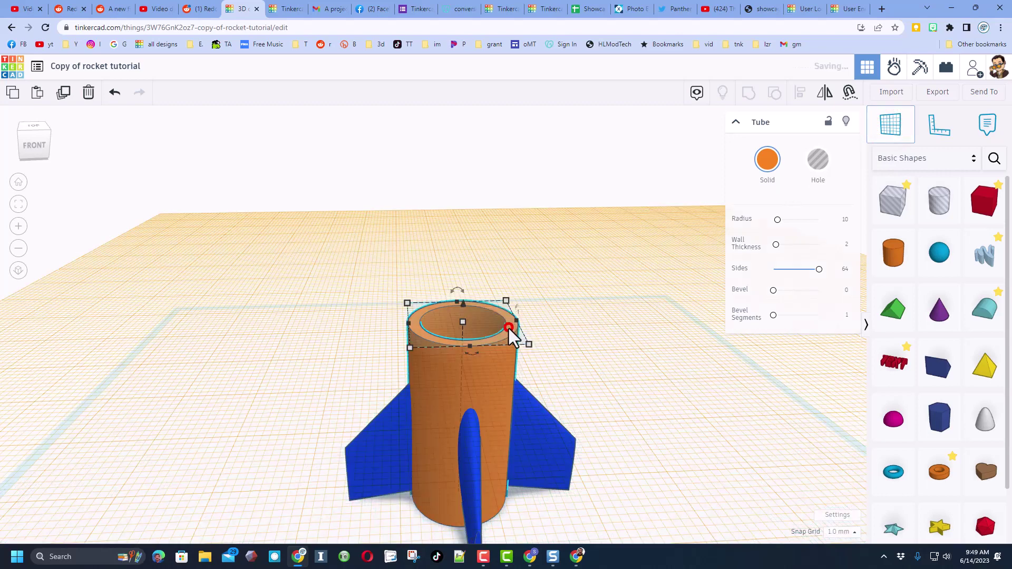
{"action": "key", "text": "d"}
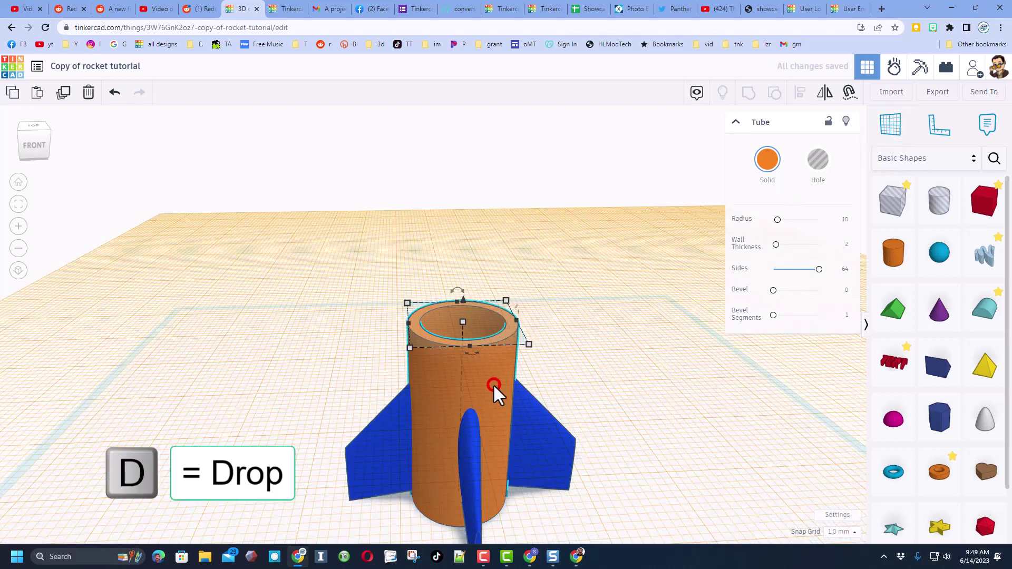
Shorten the upper stacked tube to a height of 20
{"action": "scroll", "coordinate": [492, 392], "scroll_direction": "down", "scroll_amount": 3}
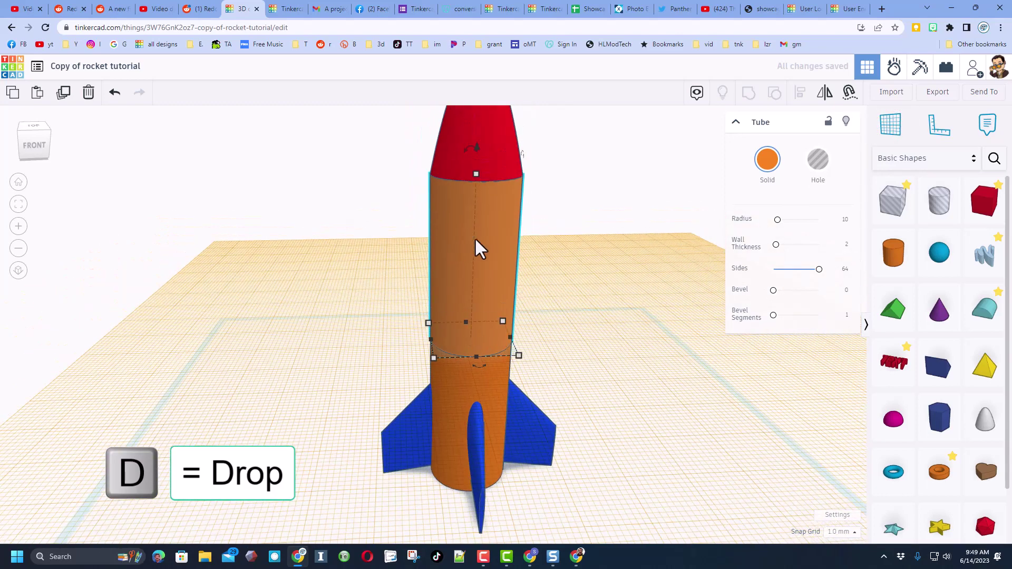
{"action": "mouse_move", "coordinate": [477, 175]}
{"action": "left_click", "coordinate": [540, 261]}
{"action": "type", "text": "20"}
{"action": "key", "text": "Return"}
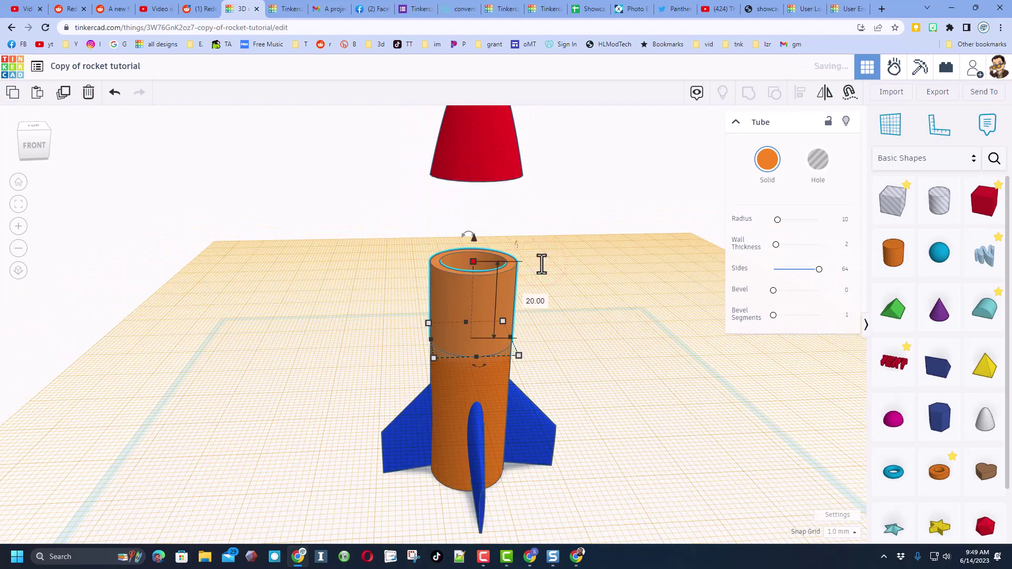
{"action": "left_click", "coordinate": [261, 274]}
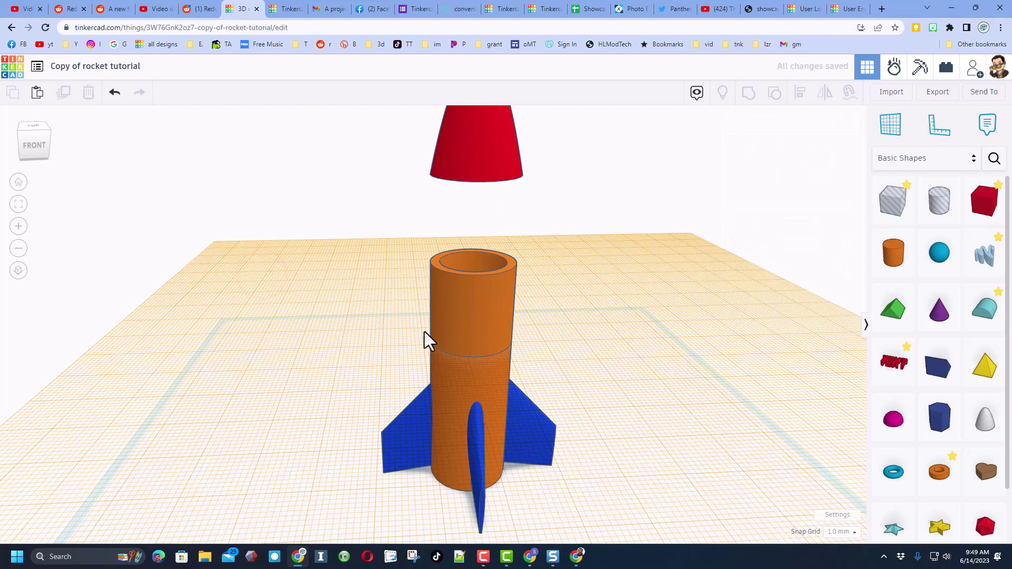
{"action": "scroll", "coordinate": [440, 313], "scroll_direction": "up", "scroll_amount": 3}
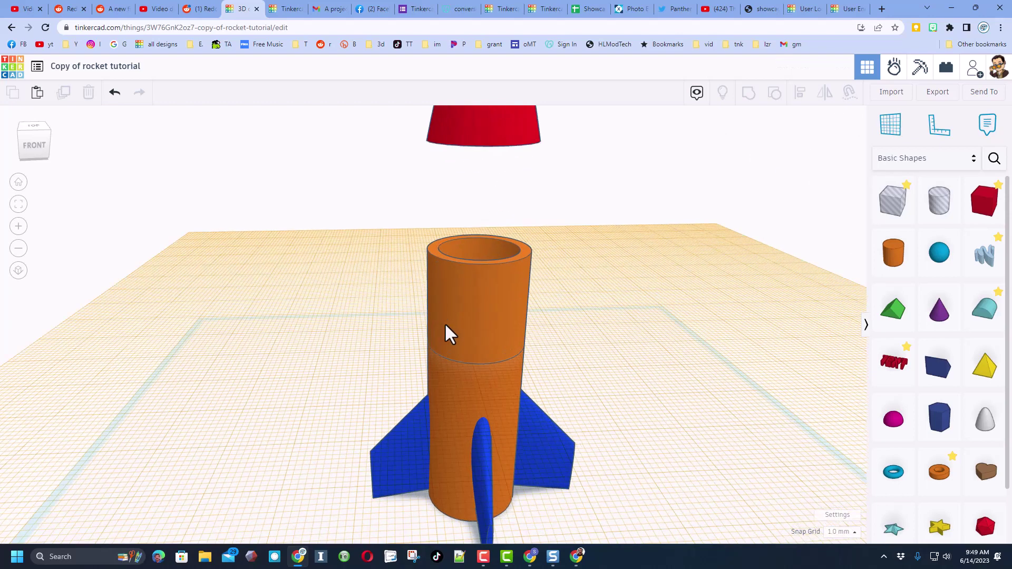
Duplicate the upper 20 mm tube in place and select the copy
{"action": "left_click", "coordinate": [473, 306]}
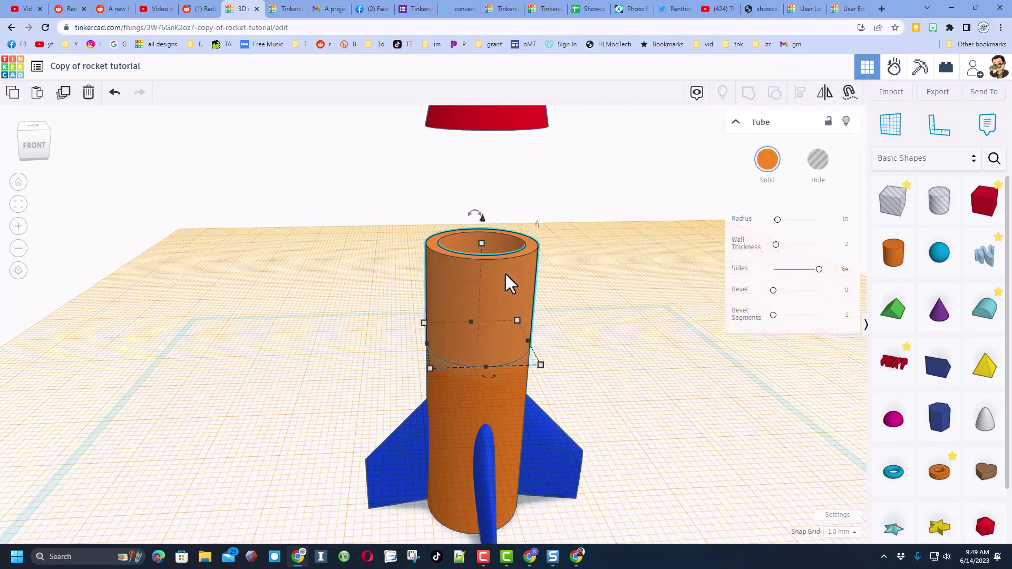
{"action": "key", "text": "ctrl+d"}
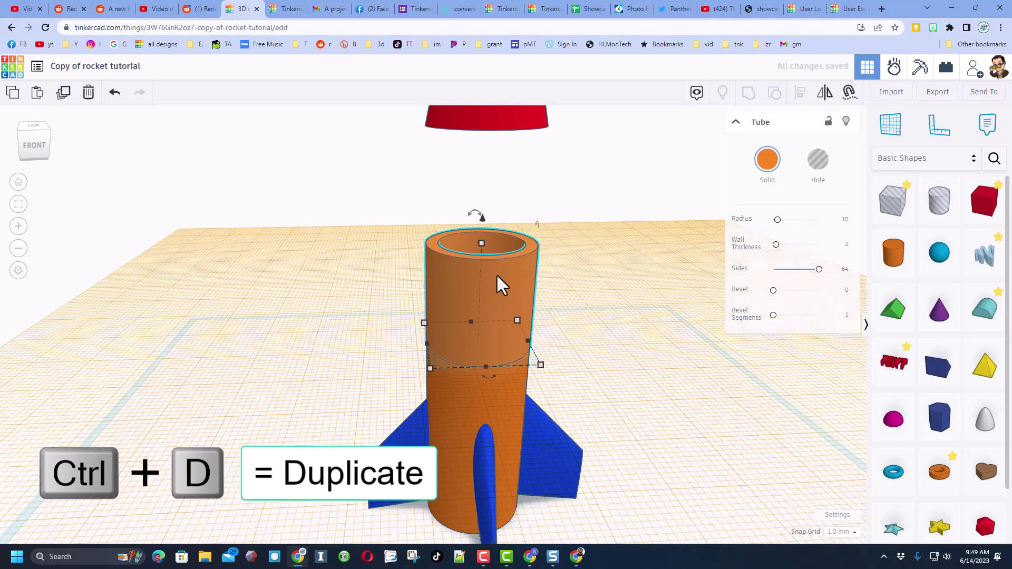
{"action": "left_click", "coordinate": [847, 122]}
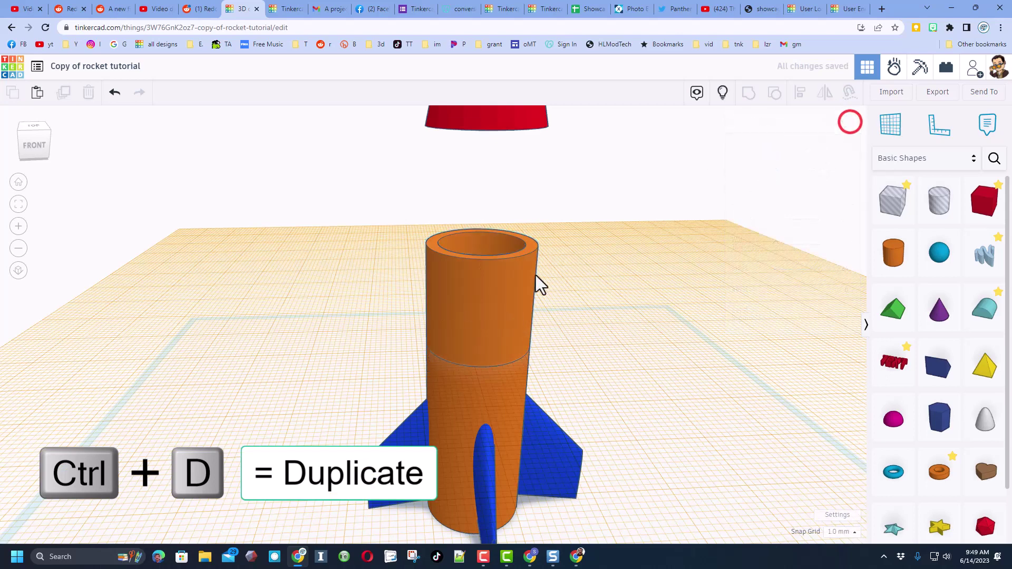
{"action": "left_click", "coordinate": [497, 282]}
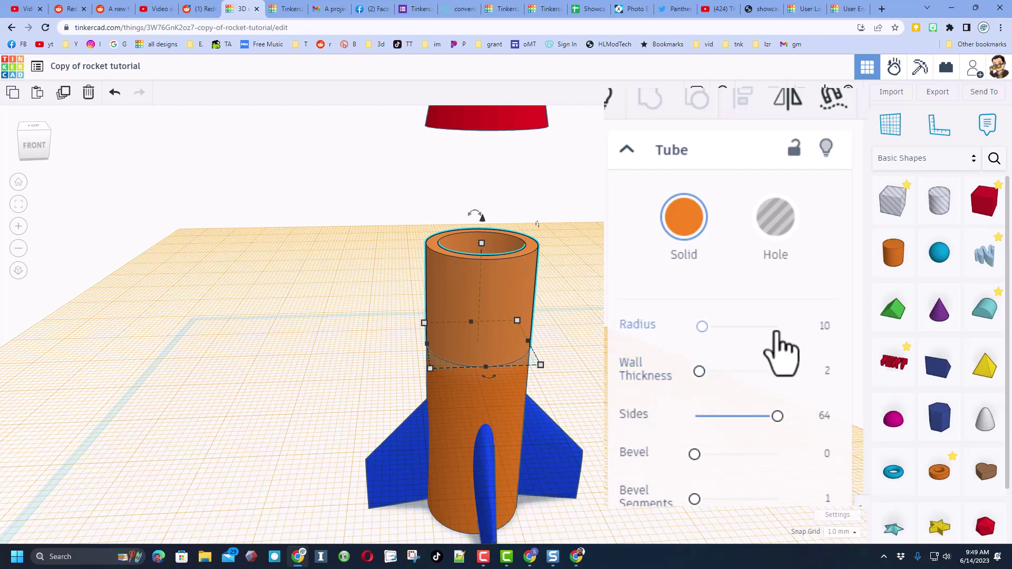
Resize the copied tube to radius 8, wall thickness 1 and height 10
{"action": "left_click", "coordinate": [827, 326]}
{"action": "type", "text": "8"}
{"action": "key", "text": "Return"}
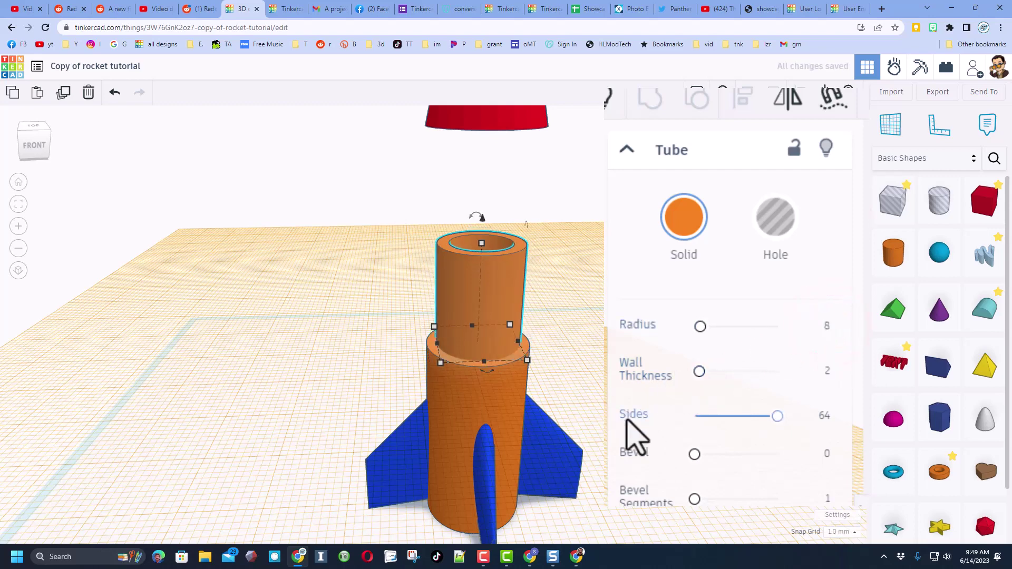
{"action": "left_click_drag", "start_coordinate": [484, 217], "coordinate": [480, 255]}
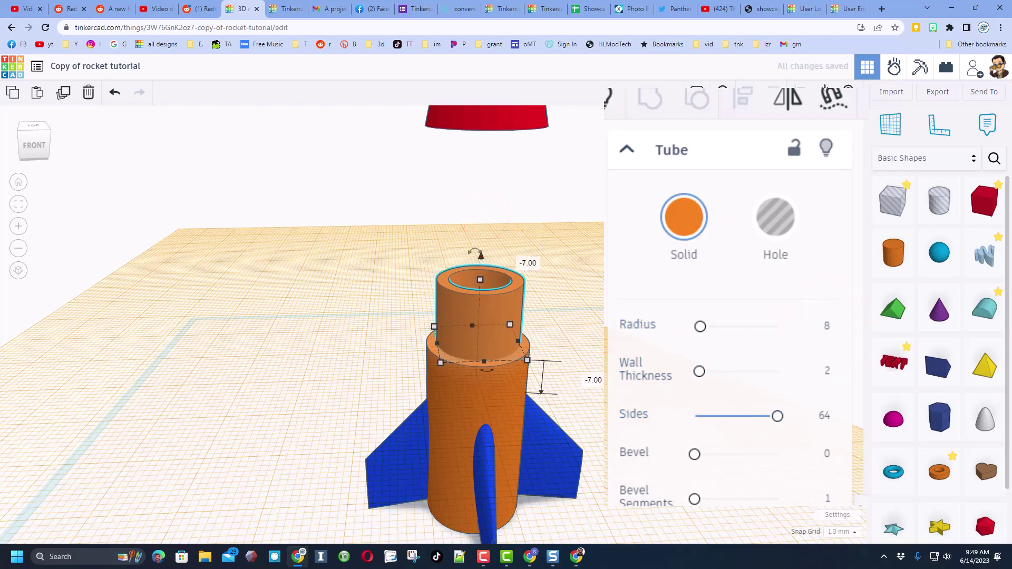
{"action": "left_click", "coordinate": [826, 370]}
{"action": "type", "text": "1"}
{"action": "key", "text": "Return"}
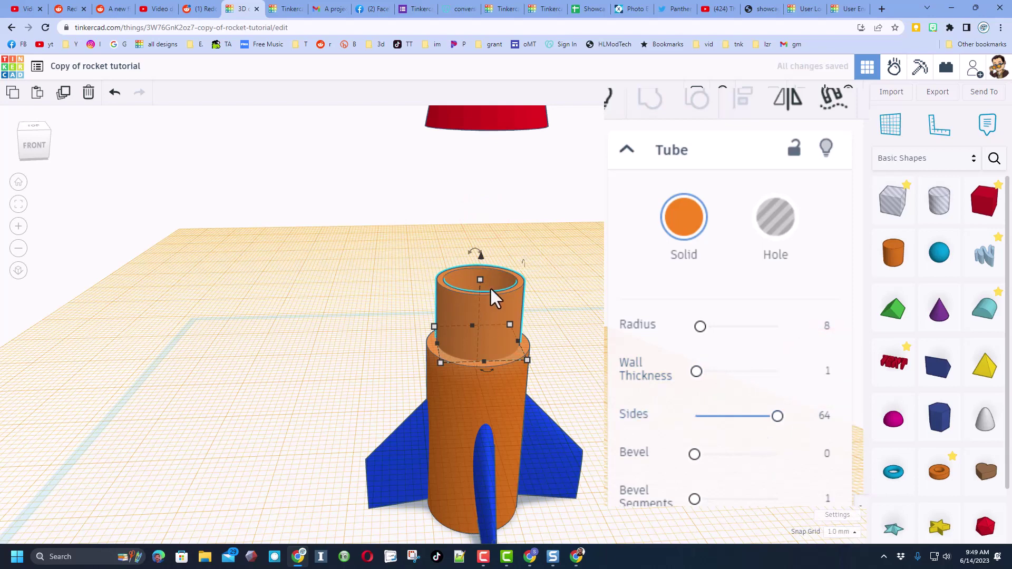
{"action": "mouse_move", "coordinate": [482, 280]}
{"action": "left_click", "coordinate": [535, 328]}
{"action": "type", "text": "10"}
{"action": "key", "text": "Return"}
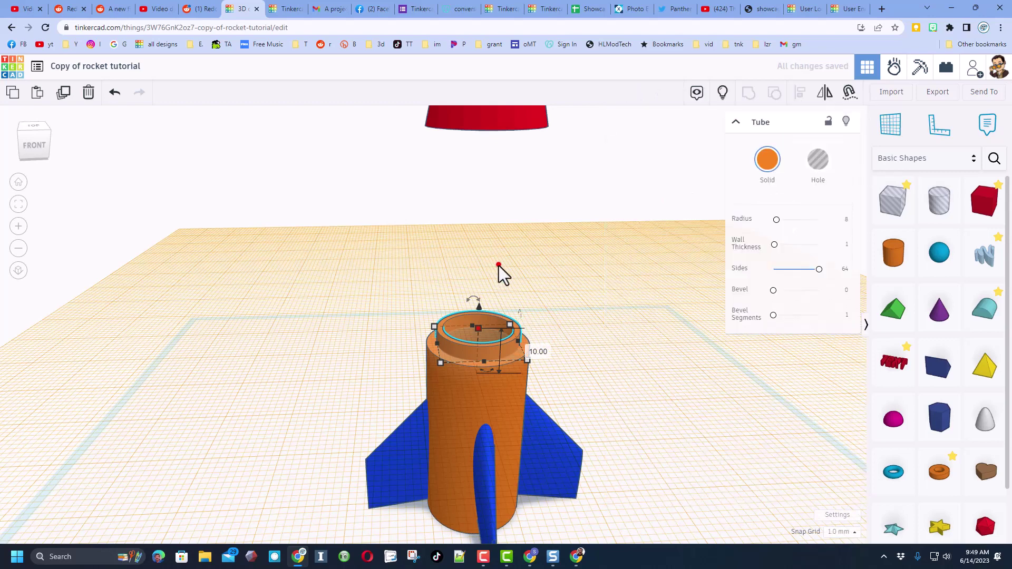
Drop the narrow 10 mm tube onto the body and nudge it down twice with Ctrl+Down
{"action": "left_click", "coordinate": [499, 265]}
{"action": "left_click", "coordinate": [490, 355]}
{"action": "key", "text": "d"}
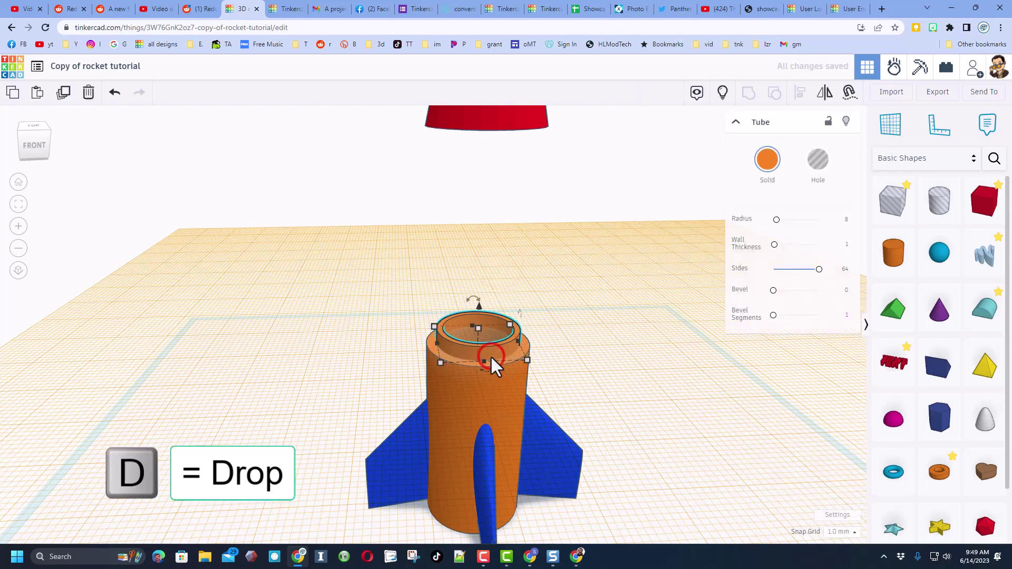
{"action": "left_click", "coordinate": [535, 338]}
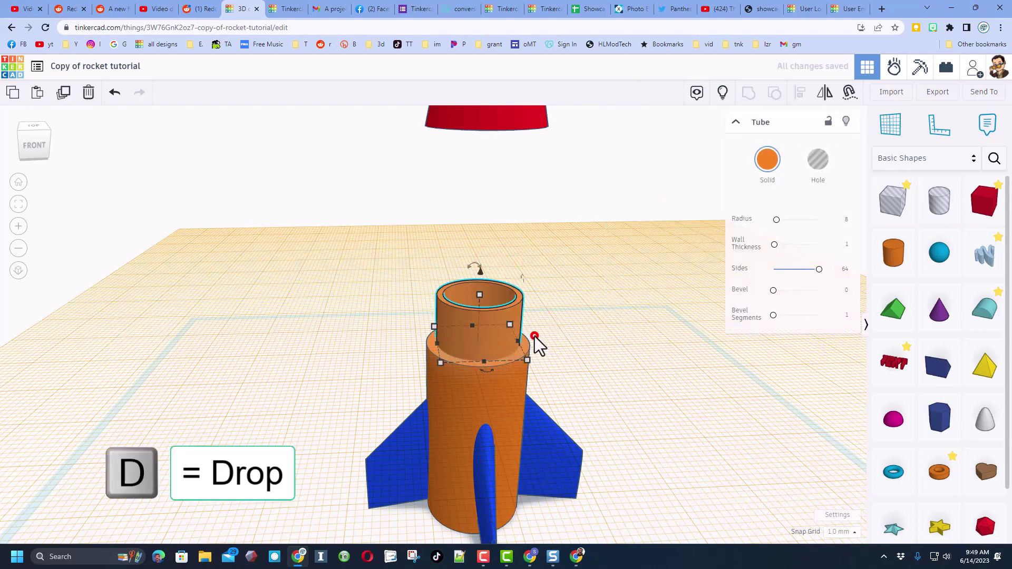
{"action": "left_click", "coordinate": [594, 304]}
{"action": "left_click", "coordinate": [482, 343]}
{"action": "key", "text": "ctrl+Down"}
{"action": "key", "text": "ctrl+Down"}
{"action": "key", "text": "ctrl+Down"}
{"action": "key", "text": "ctrl+Down"}
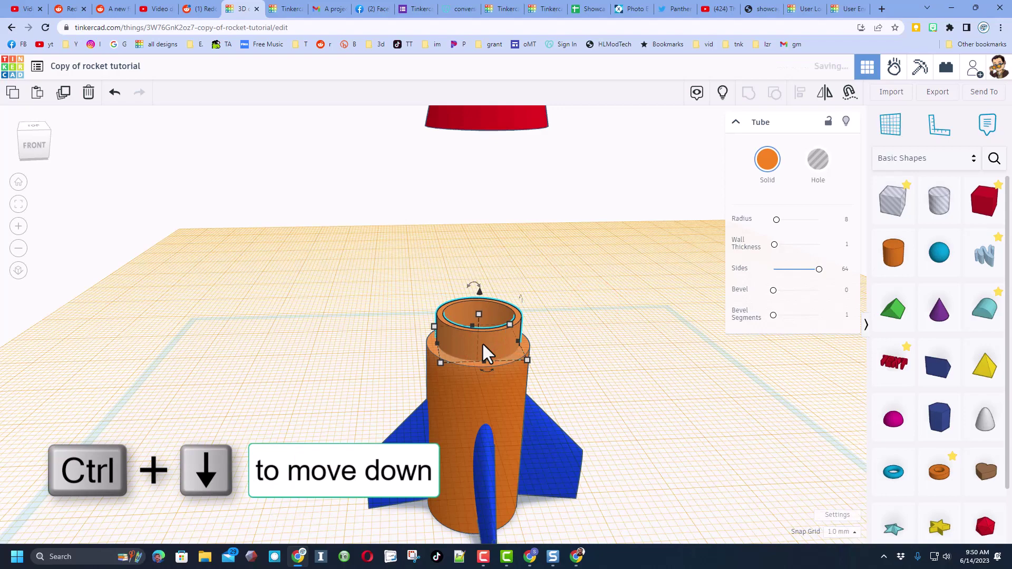
{"action": "key", "text": "ctrl+Down"}
{"action": "left_click", "coordinate": [348, 283]}
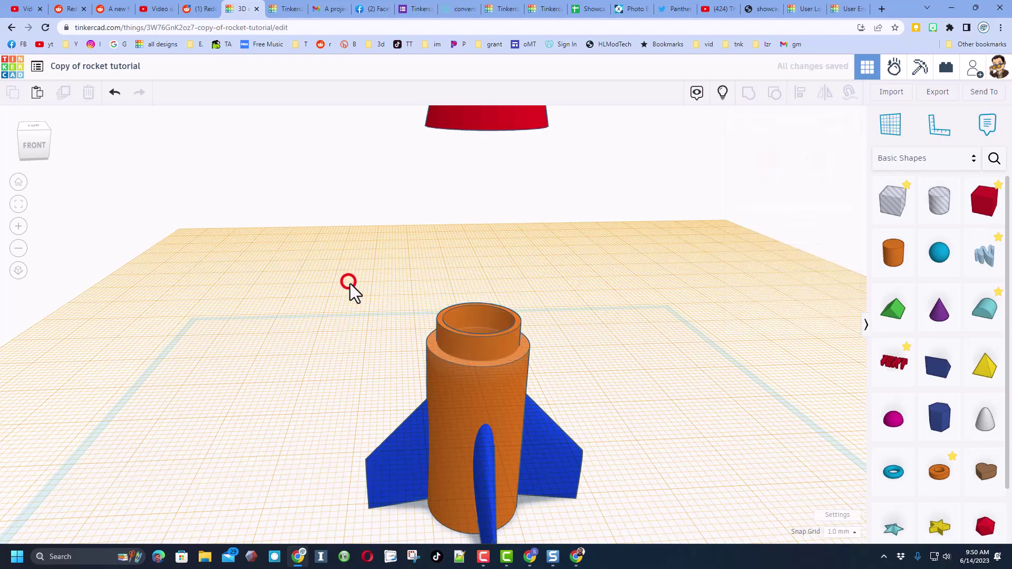
{"action": "mouse_move", "coordinate": [350, 284]}
{"action": "right_mouse_down"}
{"action": "mouse_move", "coordinate": [304, 282]}
{"action": "mouse_move", "coordinate": [352, 280]}
{"action": "mouse_move", "coordinate": [367, 290]}
{"action": "right_mouse_up"}
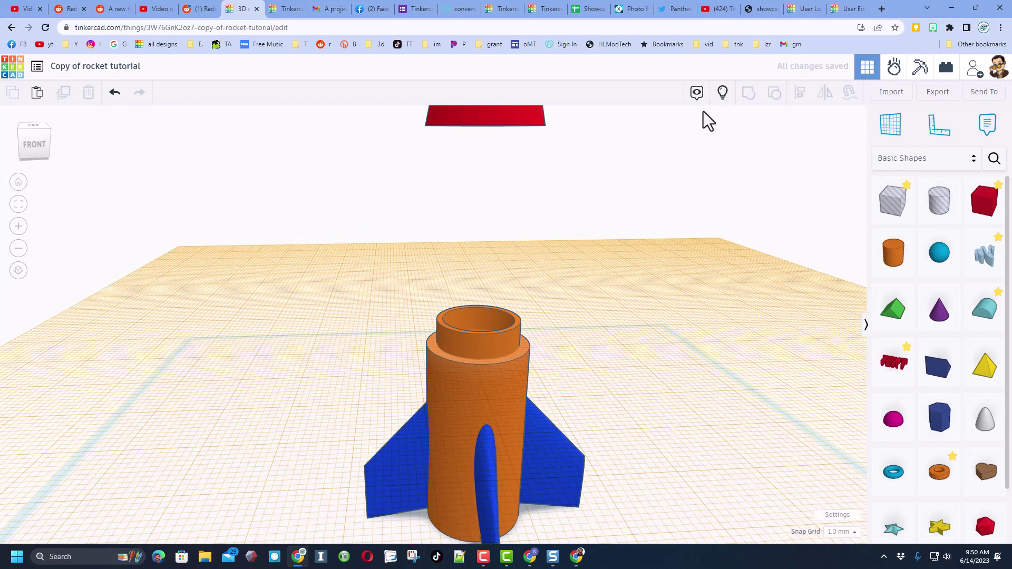
Show all shapes and colour the revealed 20 mm outer tube translucent light green
{"action": "left_click", "coordinate": [723, 95]}
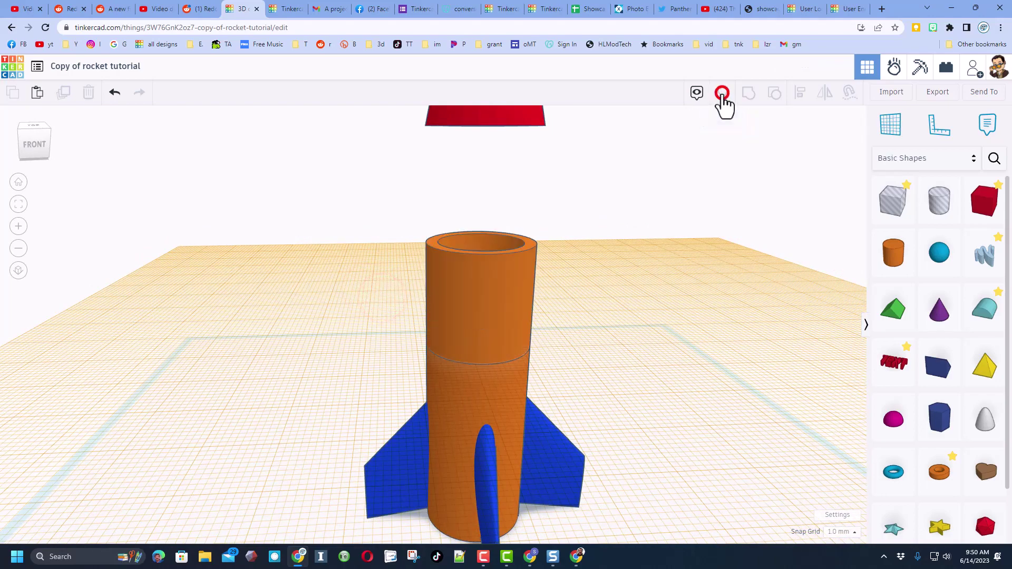
{"action": "left_click", "coordinate": [476, 277]}
{"action": "left_click", "coordinate": [761, 170]}
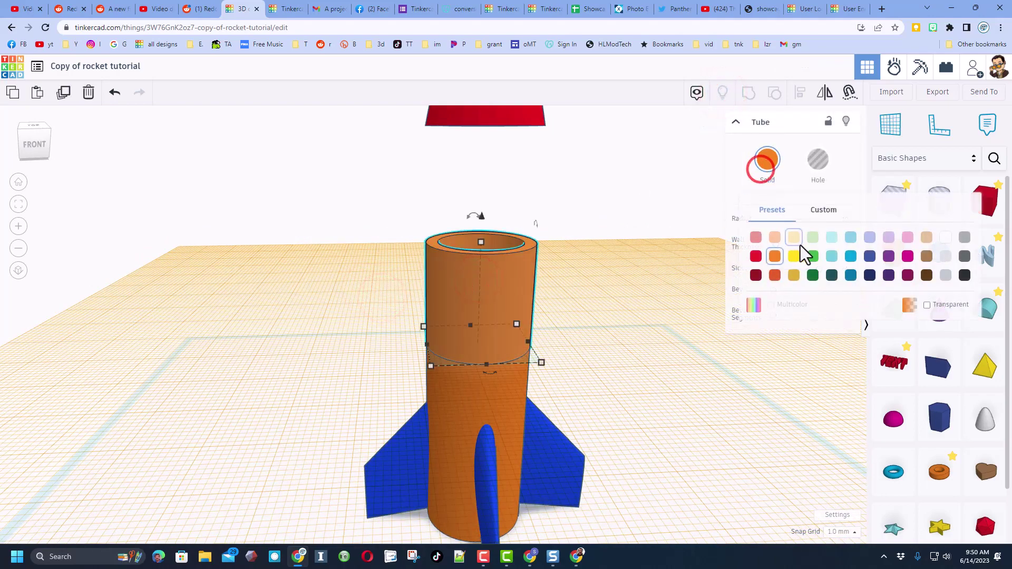
{"action": "left_click", "coordinate": [818, 238]}
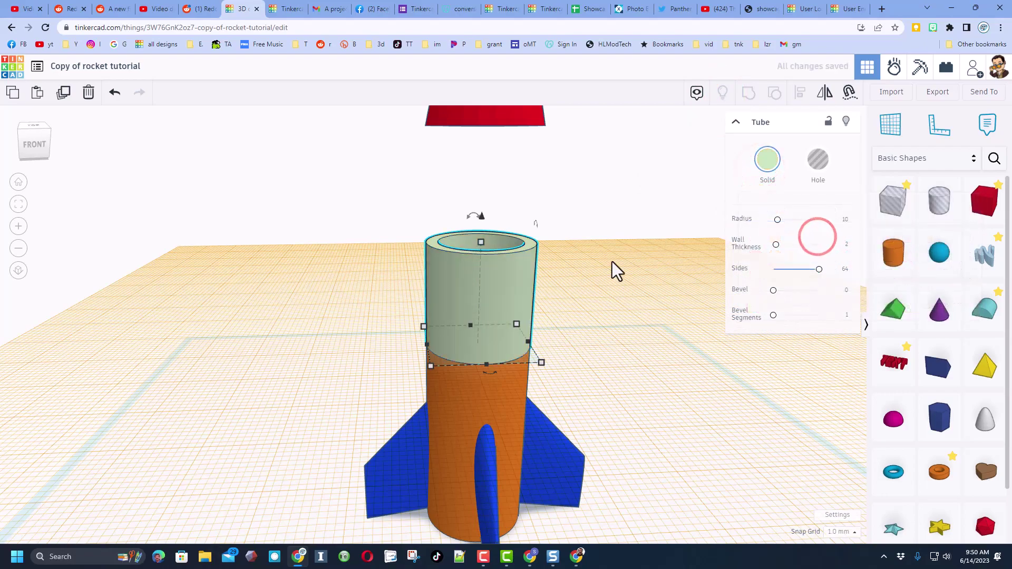
{"action": "left_click", "coordinate": [361, 304]}
{"action": "right_click_drag", "start_coordinate": [402, 334], "coordinate": [375, 318]}
{"action": "scroll", "coordinate": [371, 335], "scroll_direction": "down", "scroll_amount": 2}
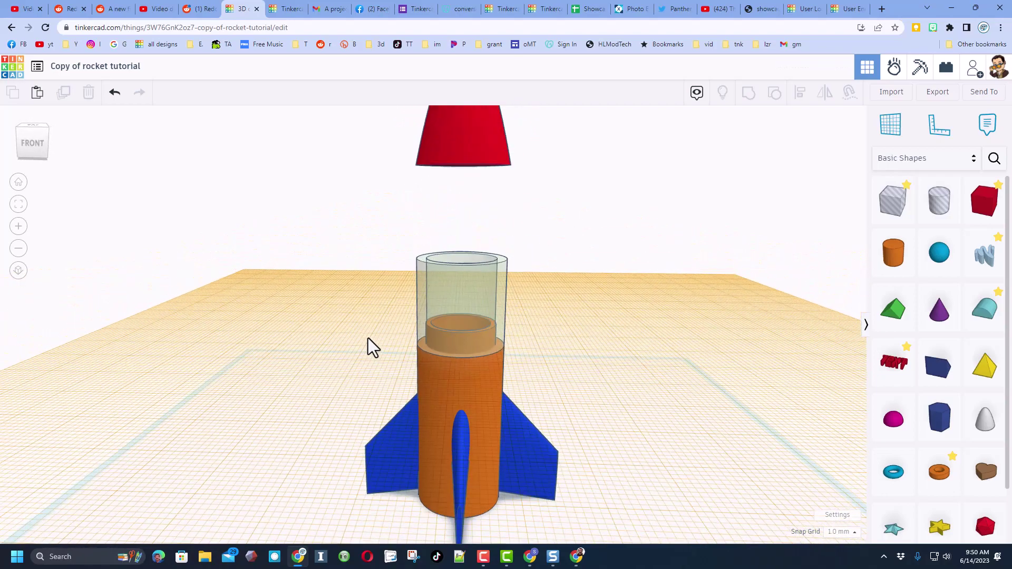
{"action": "mouse_move", "coordinate": [359, 339]}
{"action": "right_mouse_down"}
{"action": "mouse_move", "coordinate": [420, 343]}
{"action": "mouse_move", "coordinate": [388, 349]}
{"action": "mouse_move", "coordinate": [398, 361]}
{"action": "mouse_move", "coordinate": [423, 343]}
{"action": "mouse_move", "coordinate": [377, 345]}
{"action": "right_mouse_up"}
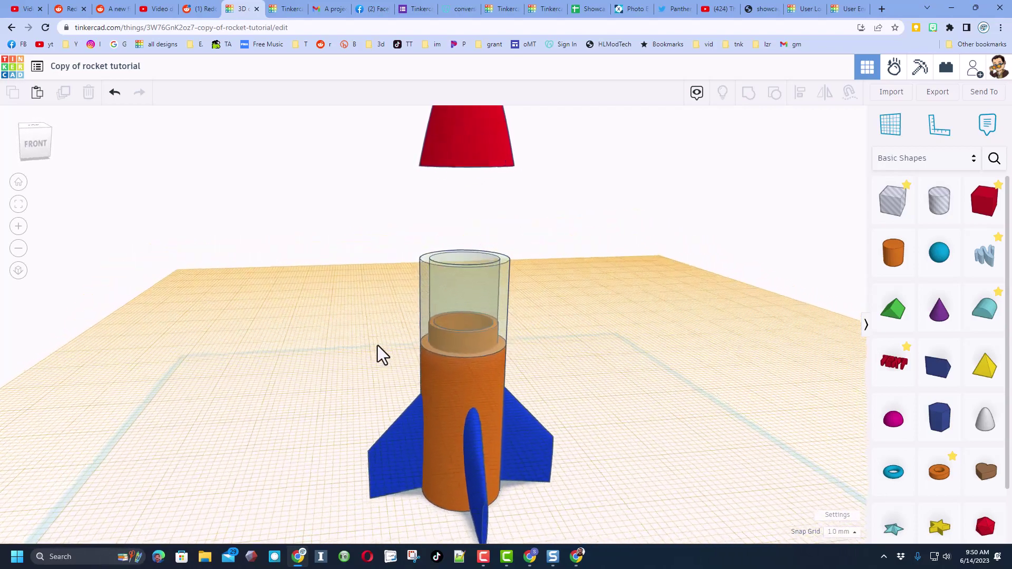
Hide the outer tube and give the inner tube bevel 2 with 5 bevel segments
{"action": "left_click", "coordinate": [477, 306]}
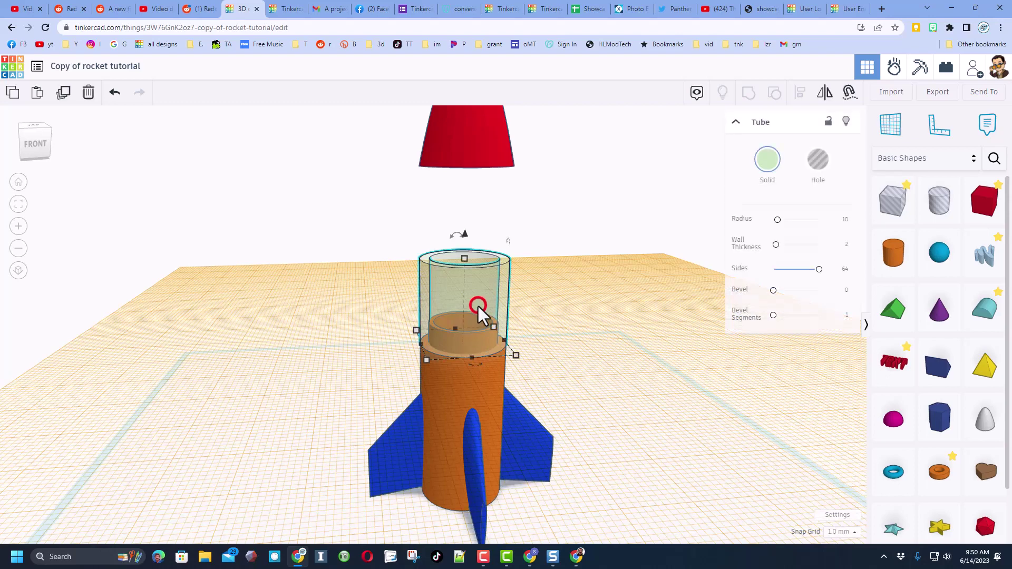
{"action": "left_click", "coordinate": [845, 122]}
{"action": "left_click", "coordinate": [465, 341]}
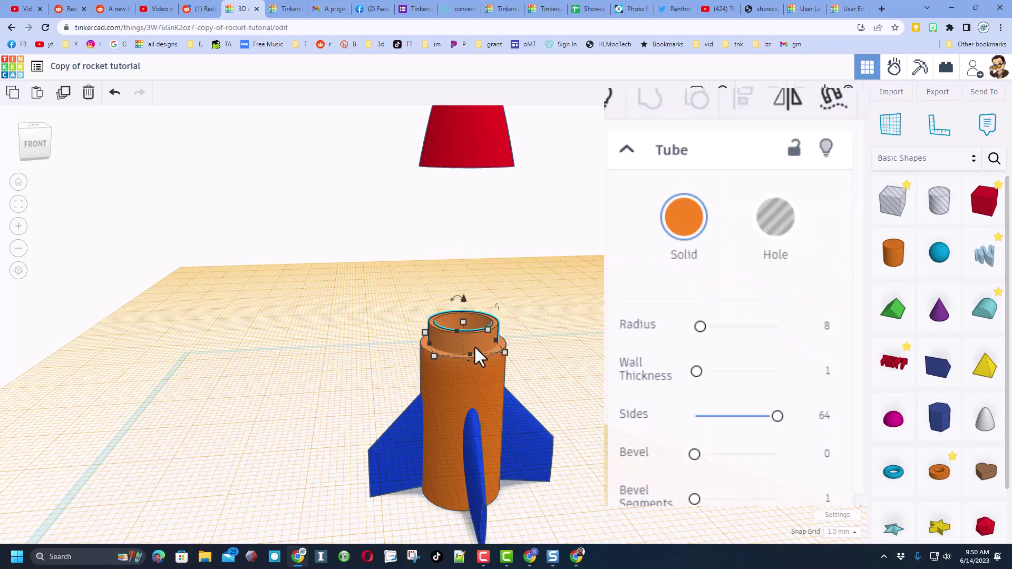
{"action": "left_click", "coordinate": [827, 454]}
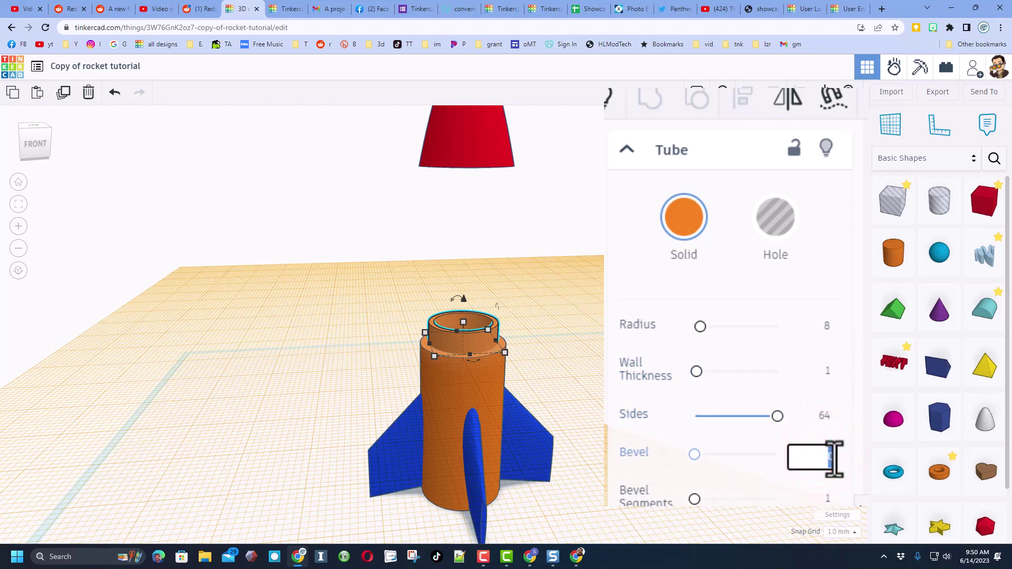
{"action": "type", "text": "2"}
{"action": "key", "text": "Return"}
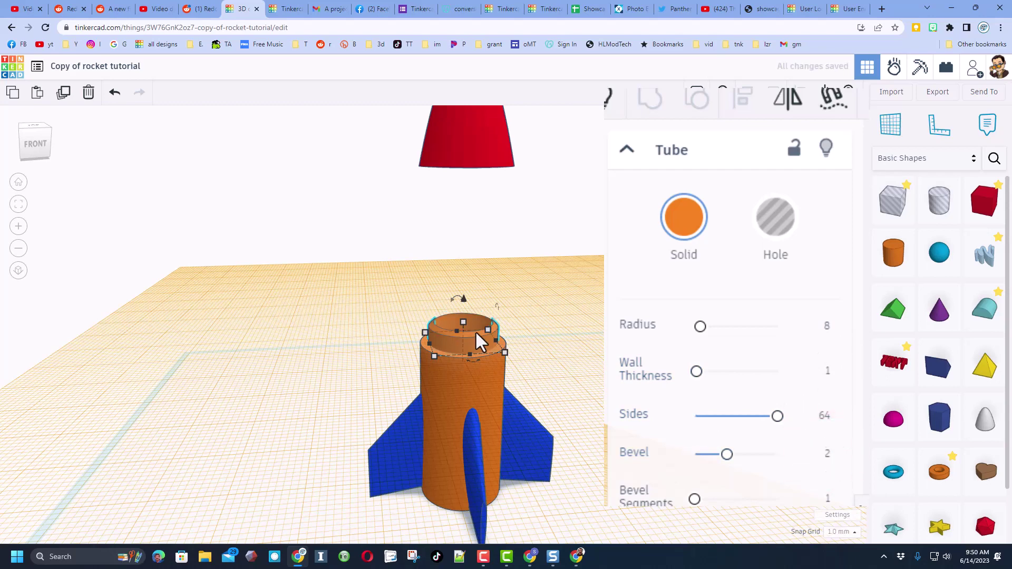
{"action": "left_click", "coordinate": [829, 499]}
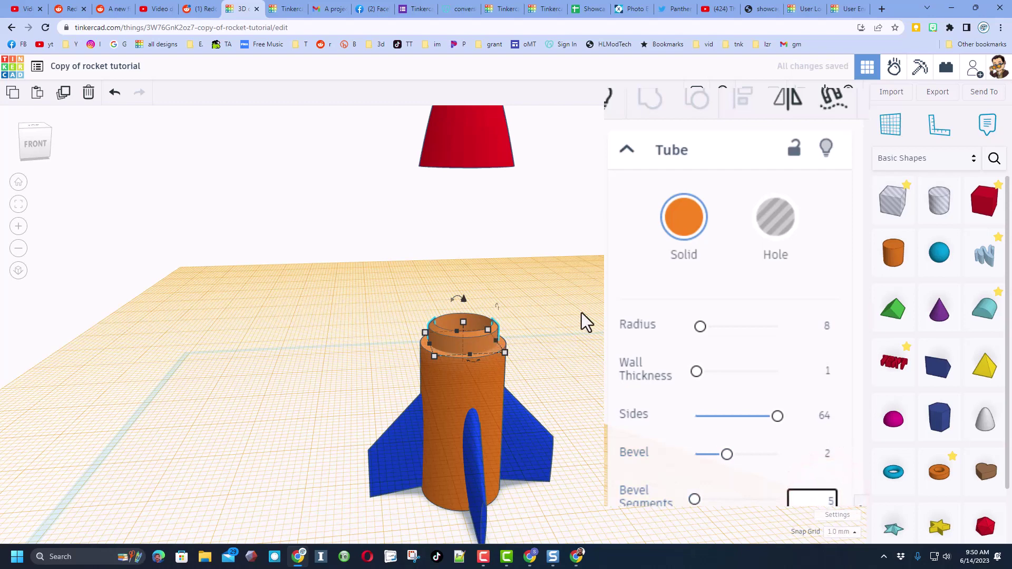
{"action": "key", "text": "Return"}
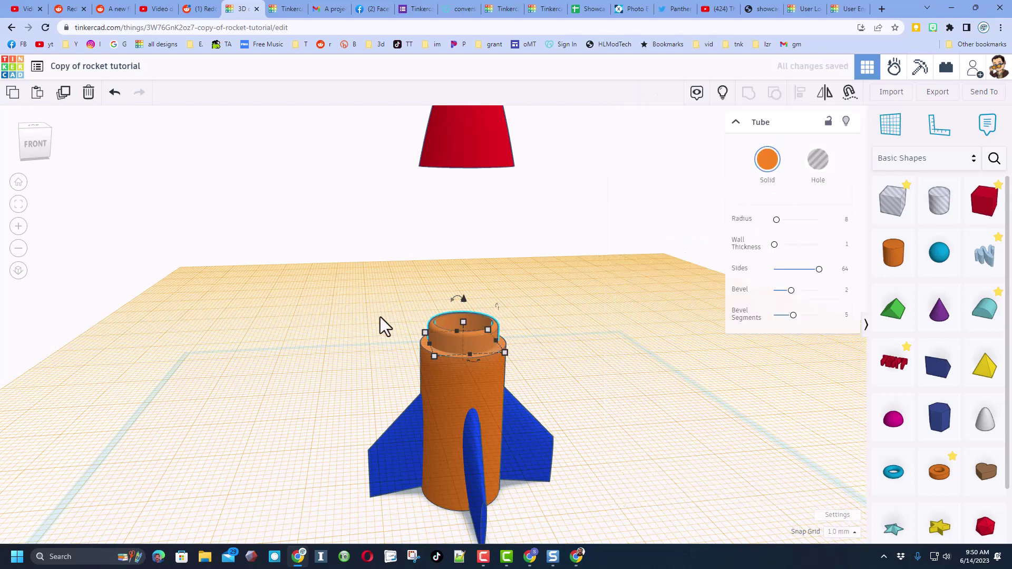
Group the inner collar and lower tube with Ctrl+G and colour the group white
{"action": "left_click", "coordinate": [374, 318]}
{"action": "right_click_drag", "start_coordinate": [374, 315], "coordinate": [381, 313]}
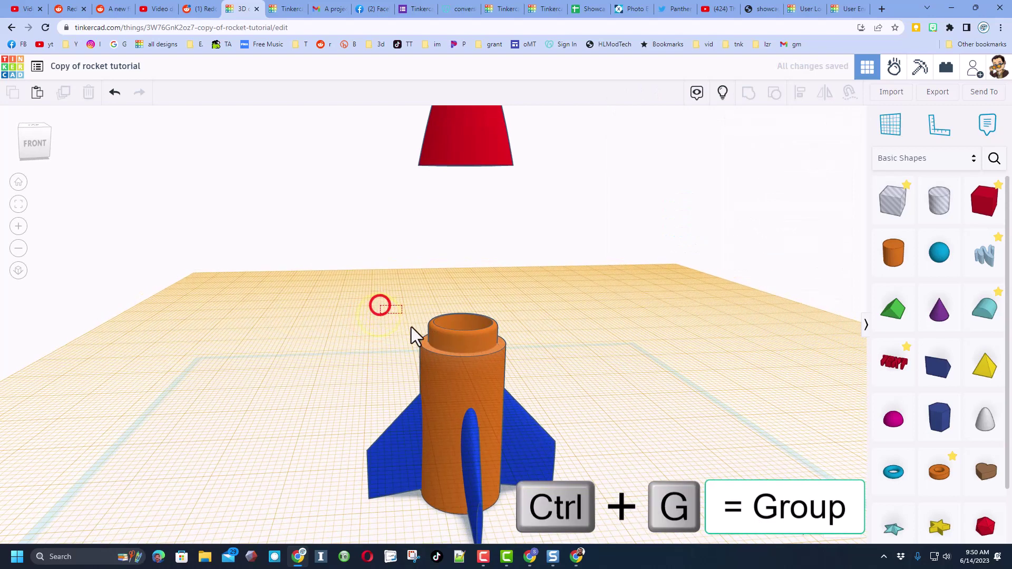
{"action": "left_click_drag", "start_coordinate": [413, 330], "coordinate": [446, 342]}
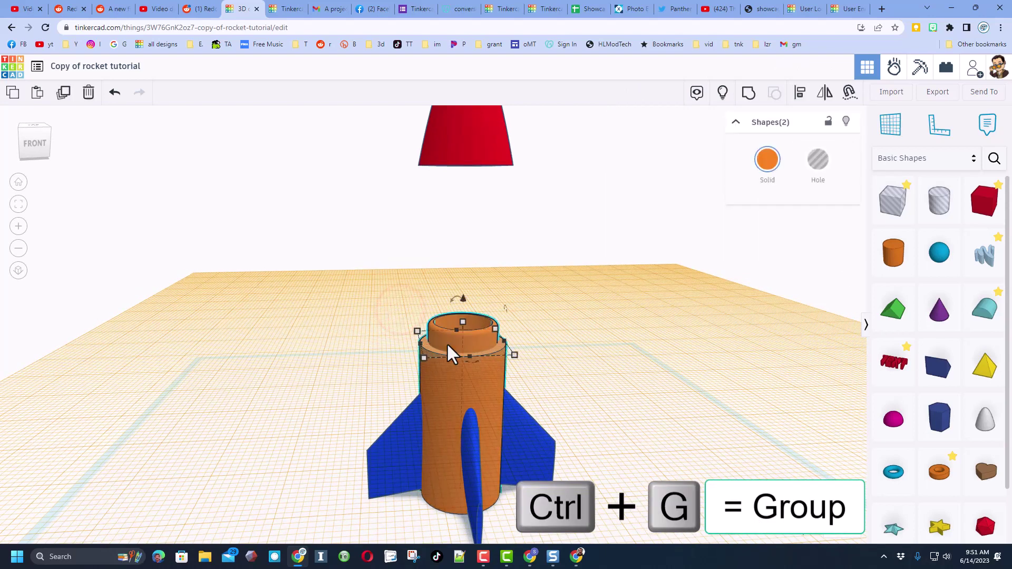
{"action": "key", "text": "ctrl+g"}
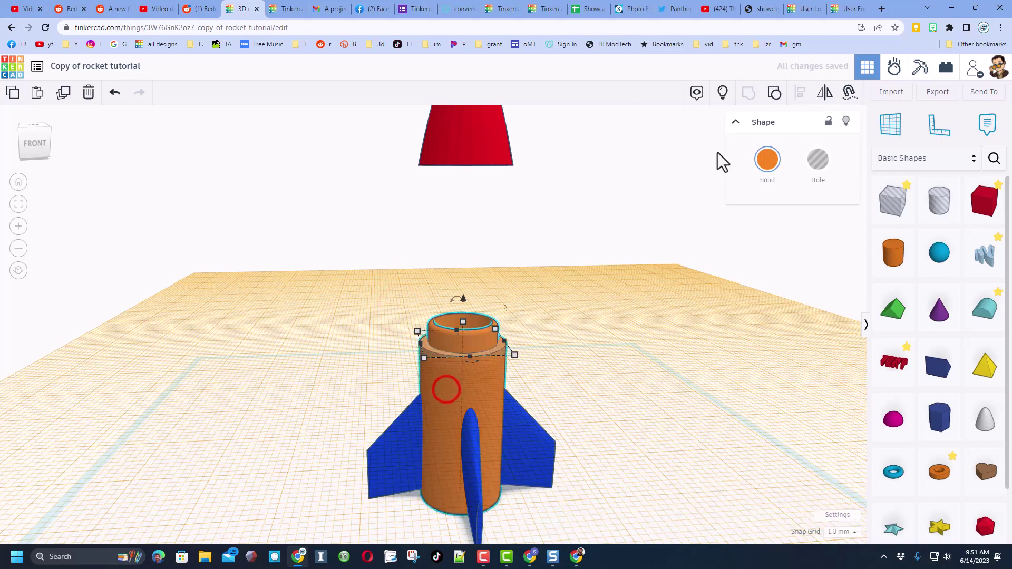
{"action": "left_click", "coordinate": [765, 162]}
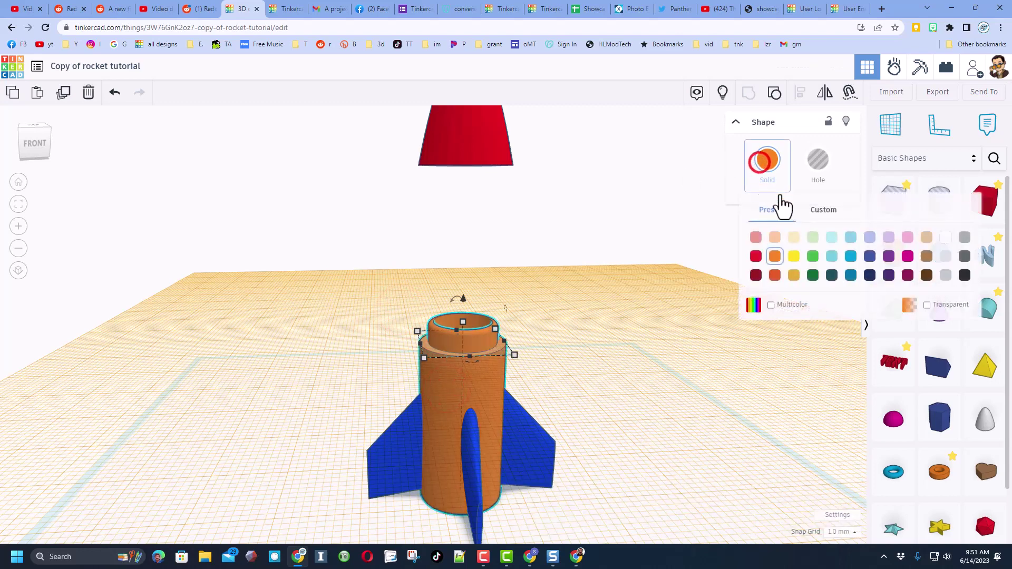
{"action": "left_click", "coordinate": [941, 240]}
{"action": "left_click", "coordinate": [685, 254]}
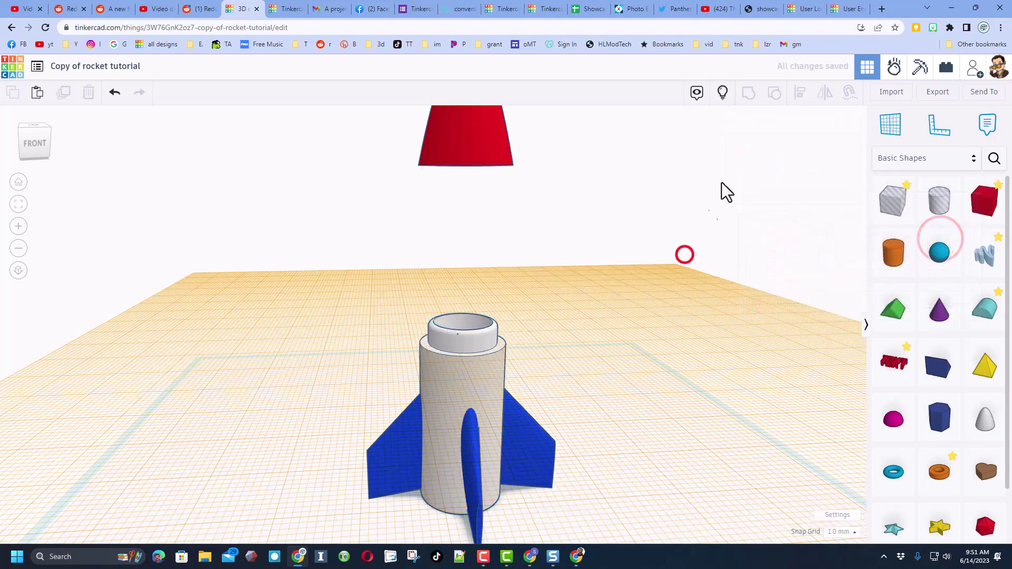
Show all shapes again and colour the see-through outer tube dark blue
{"action": "left_click", "coordinate": [722, 93]}
{"action": "left_click", "coordinate": [527, 243]}
{"action": "left_click", "coordinate": [487, 277]}
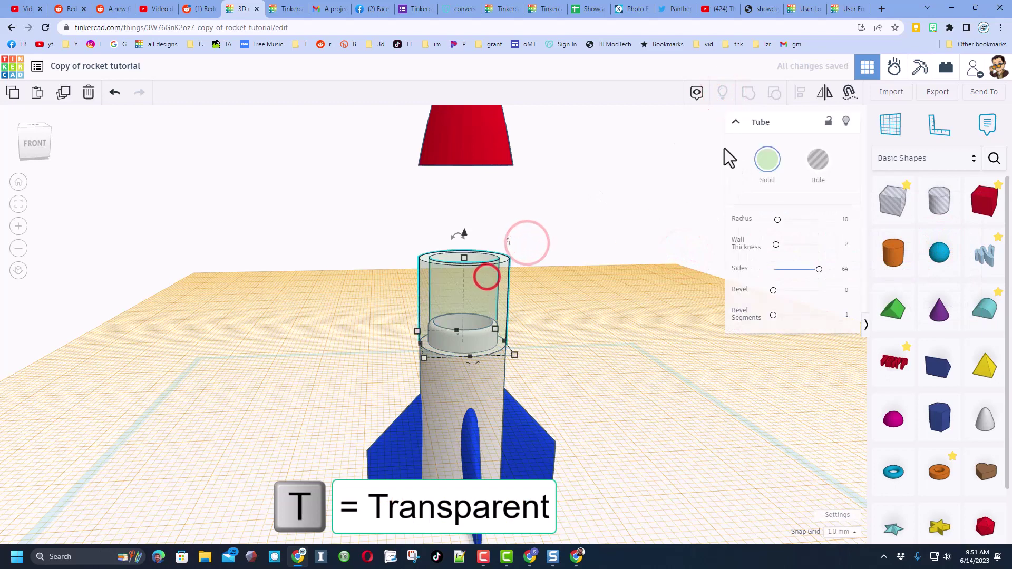
{"action": "left_click", "coordinate": [767, 160]}
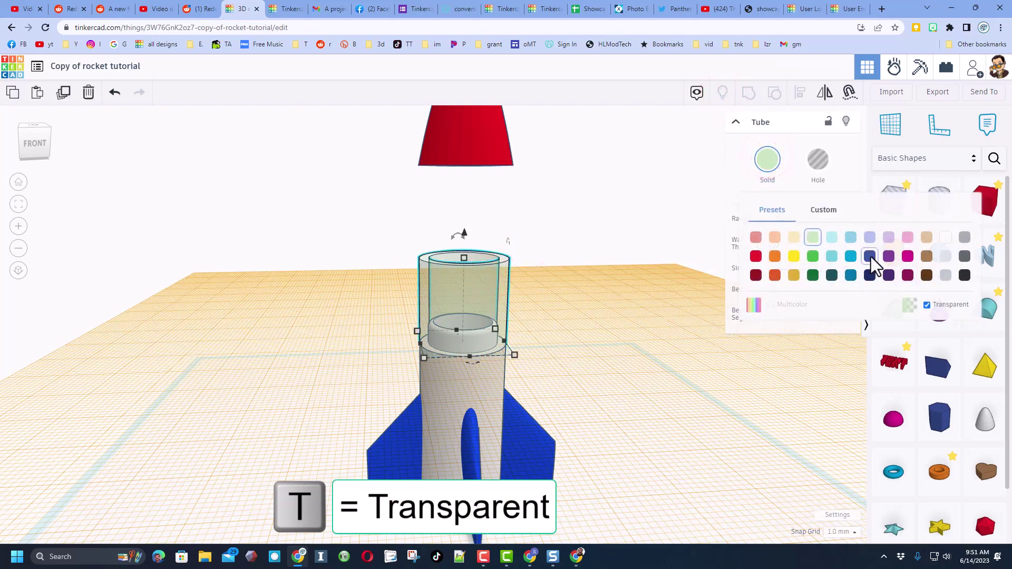
{"action": "left_click", "coordinate": [870, 256]}
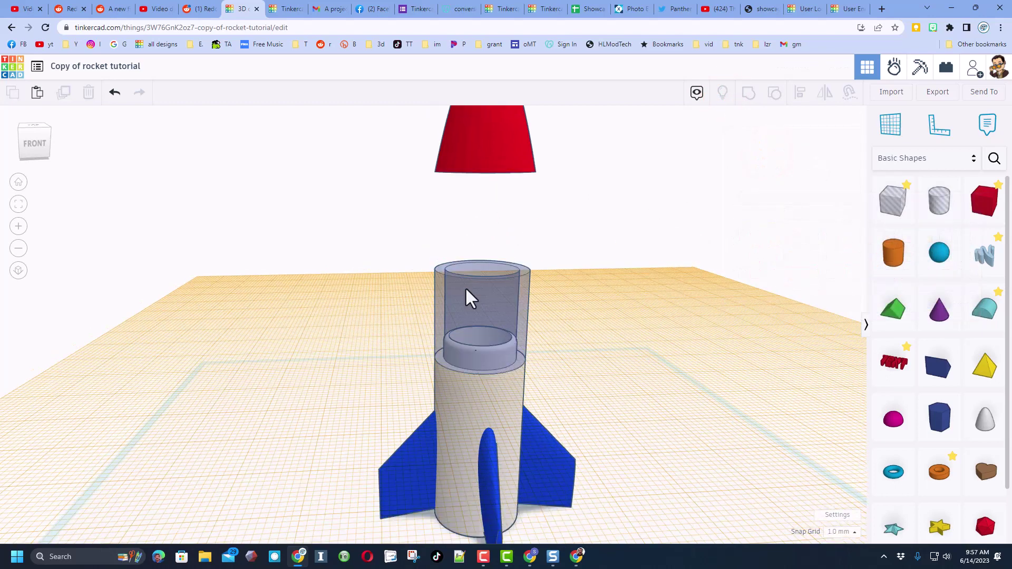
Raise the tube up to the nose cone and give it radius 8 and wall thickness 1
{"action": "left_click", "coordinate": [466, 303]}
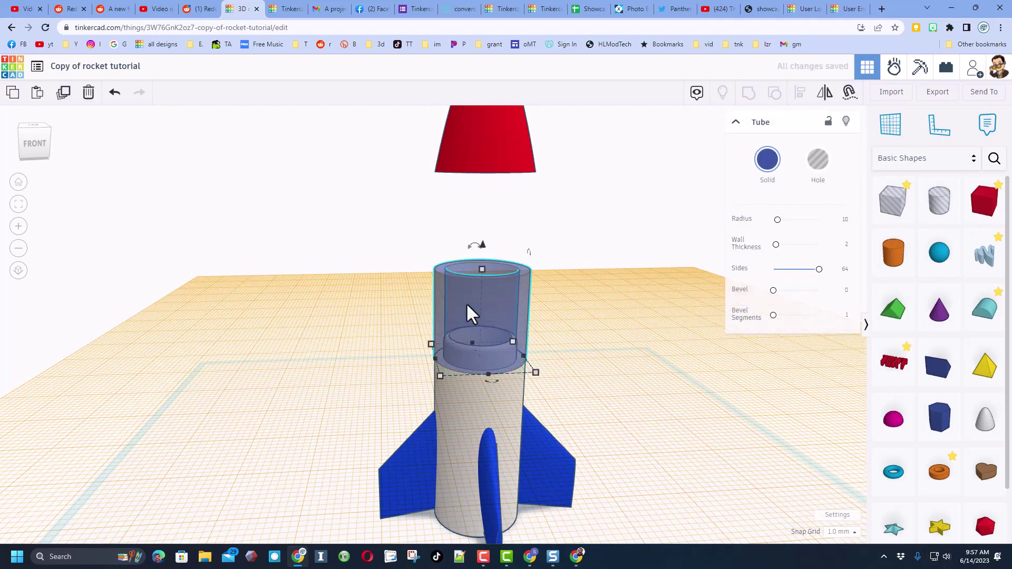
{"action": "left_click_drag", "start_coordinate": [443, 270], "coordinate": [505, 240]}
{"action": "key", "text": "t"}
{"action": "key", "text": "t"}
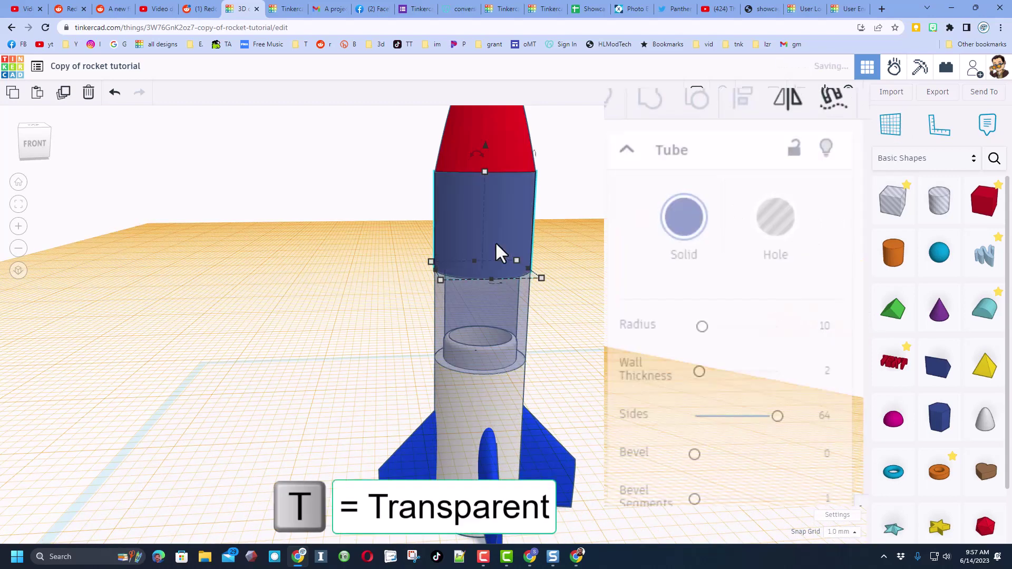
{"action": "left_click", "coordinate": [824, 325]}
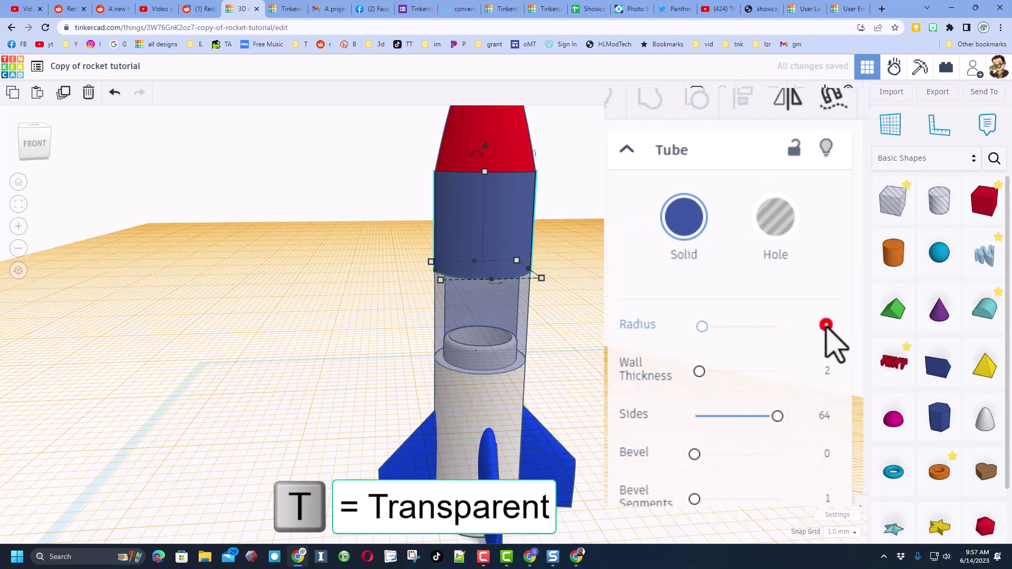
{"action": "left_click", "coordinate": [824, 369]}
{"action": "type", "text": "1"}
{"action": "key", "text": "Return"}
{"action": "left_click", "coordinate": [492, 245]}
Make the tube 10 mm tall, set snap grid to 5.0 mm, and lower it one step into the body
{"action": "mouse_move", "coordinate": [484, 172]}
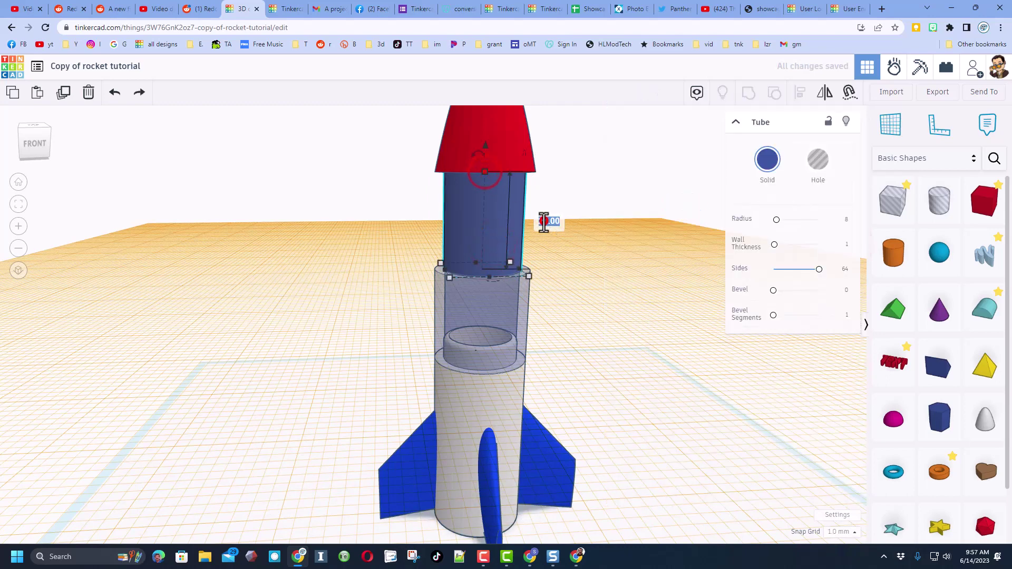
{"action": "left_click", "coordinate": [545, 221]}
{"action": "key", "text": "Return"}
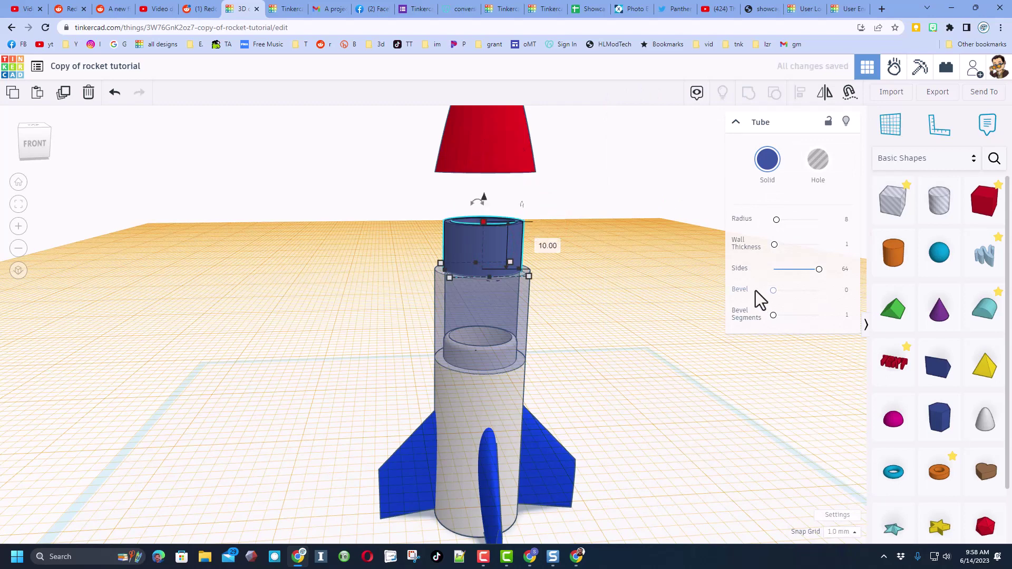
{"action": "left_click", "coordinate": [835, 529]}
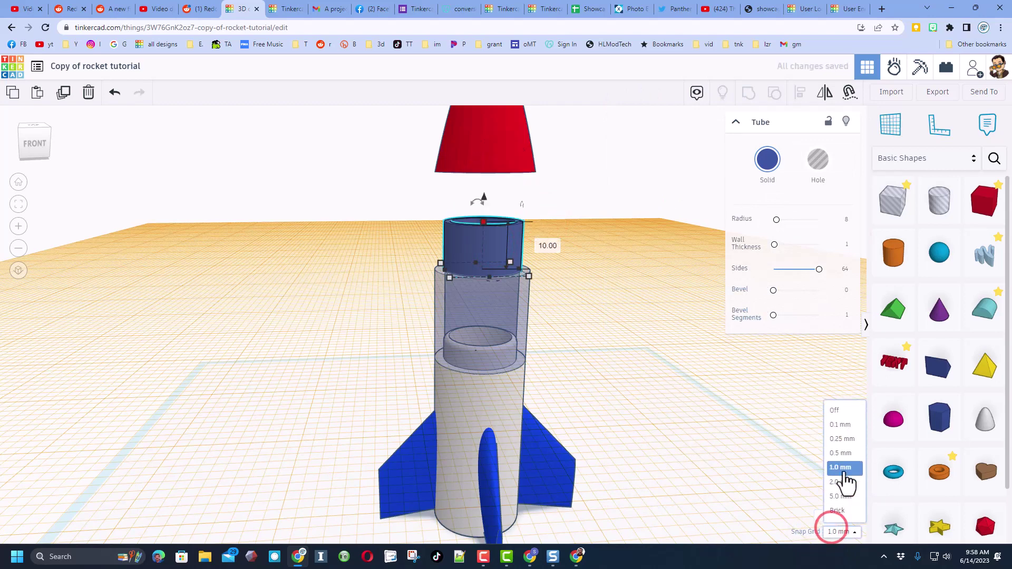
{"action": "left_click", "coordinate": [839, 496]}
{"action": "key", "text": "ctrl+Down"}
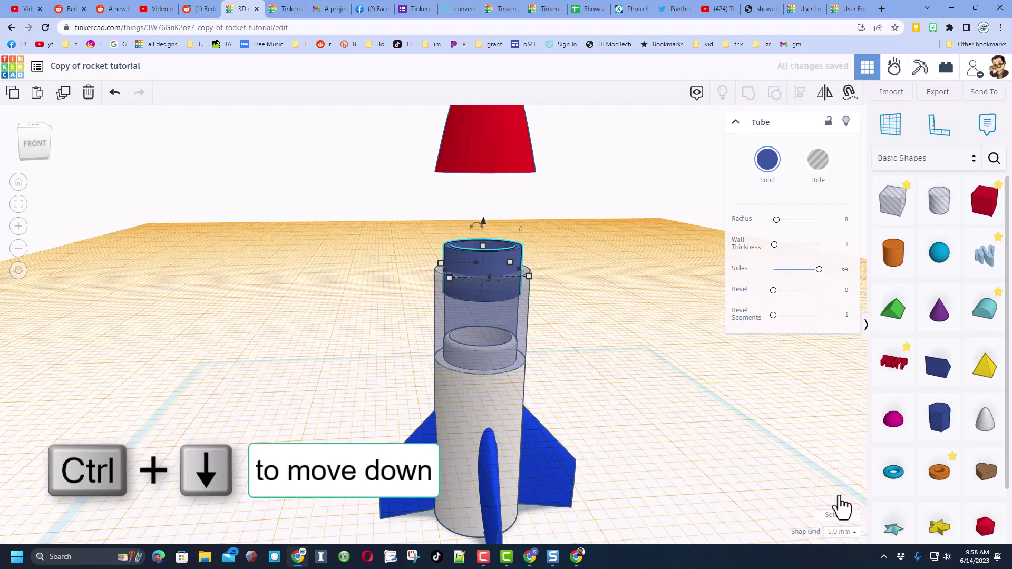
{"action": "left_click", "coordinate": [575, 286]}
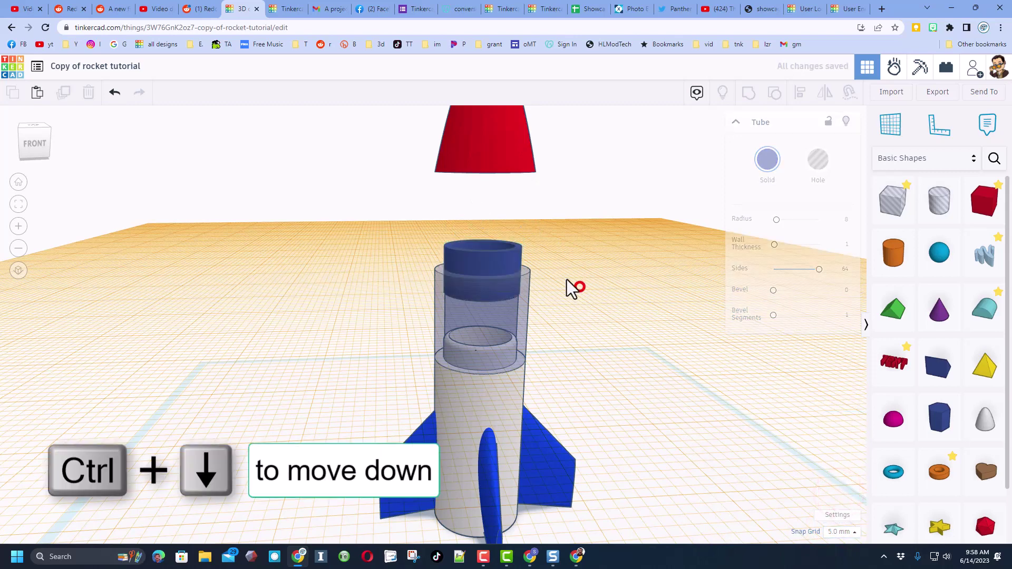
Give the coupler tube a bevel of 2 with 5 segments and group it with the outer body cylinder
{"action": "left_click", "coordinate": [505, 276]}
{"action": "key", "text": "f"}
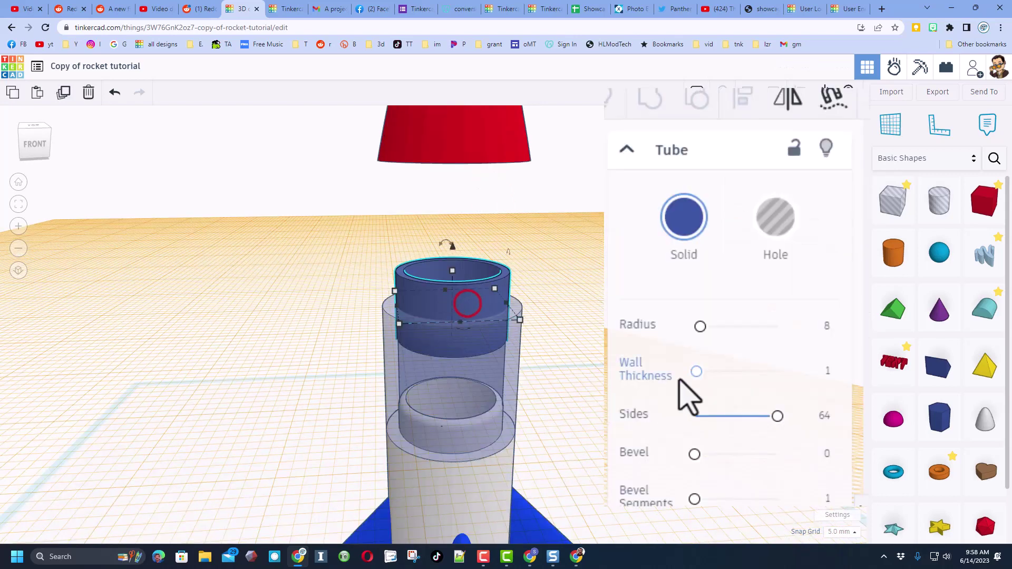
{"action": "left_click", "coordinate": [817, 452]}
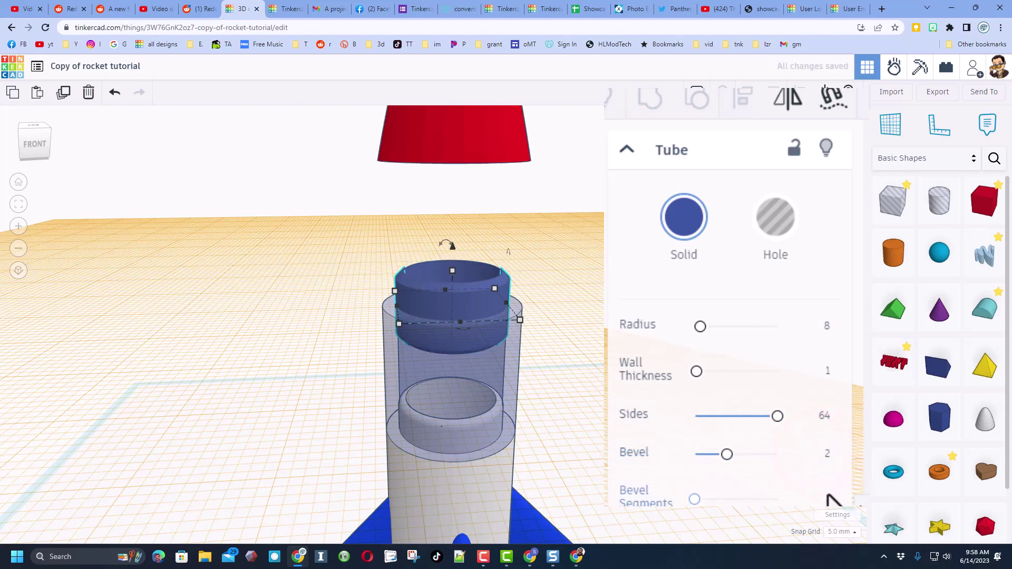
{"action": "left_click", "coordinate": [828, 496]}
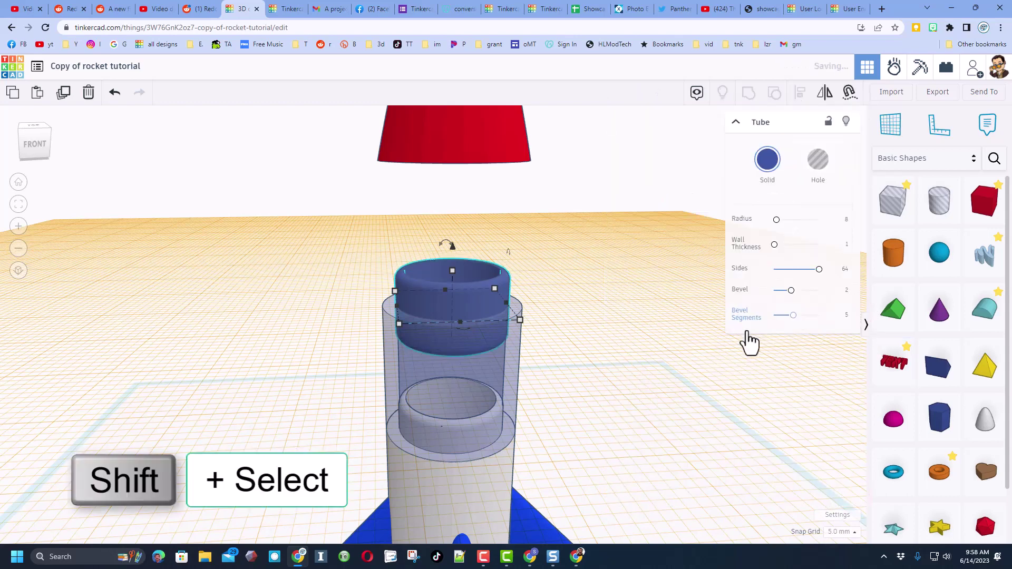
{"action": "left_click", "coordinate": [512, 358], "text": "shift"}
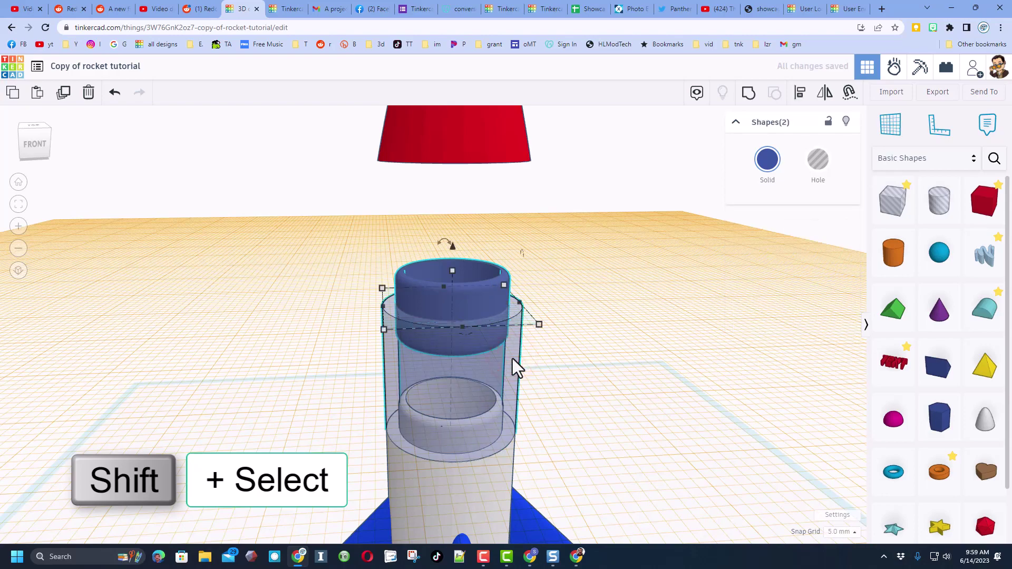
{"action": "key", "text": "ctrl+g"}
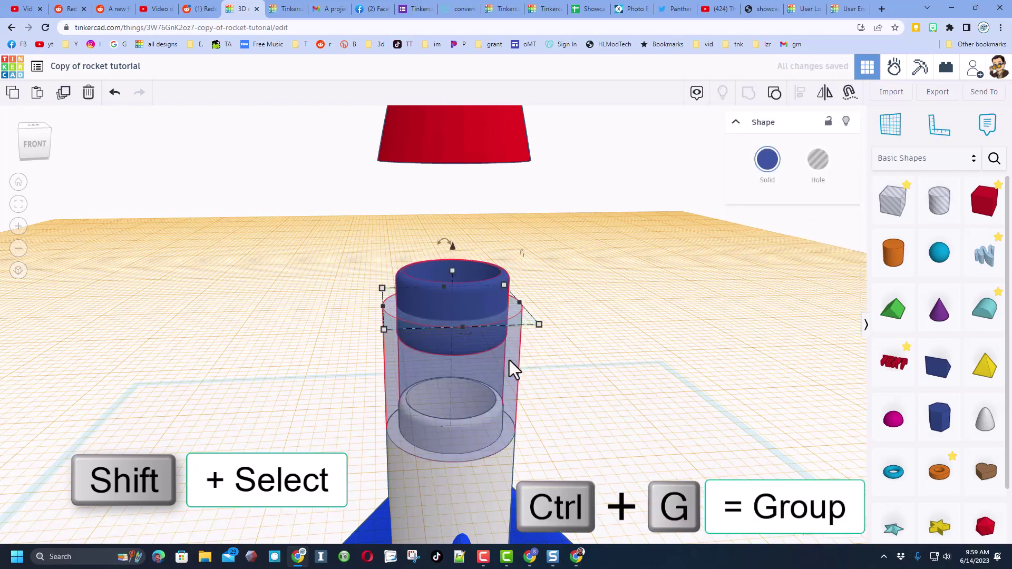
Place a hole cylinder from Basic Shapes beneath the red nose cone
{"action": "scroll", "coordinate": [361, 384], "scroll_direction": "up", "scroll_amount": 5}
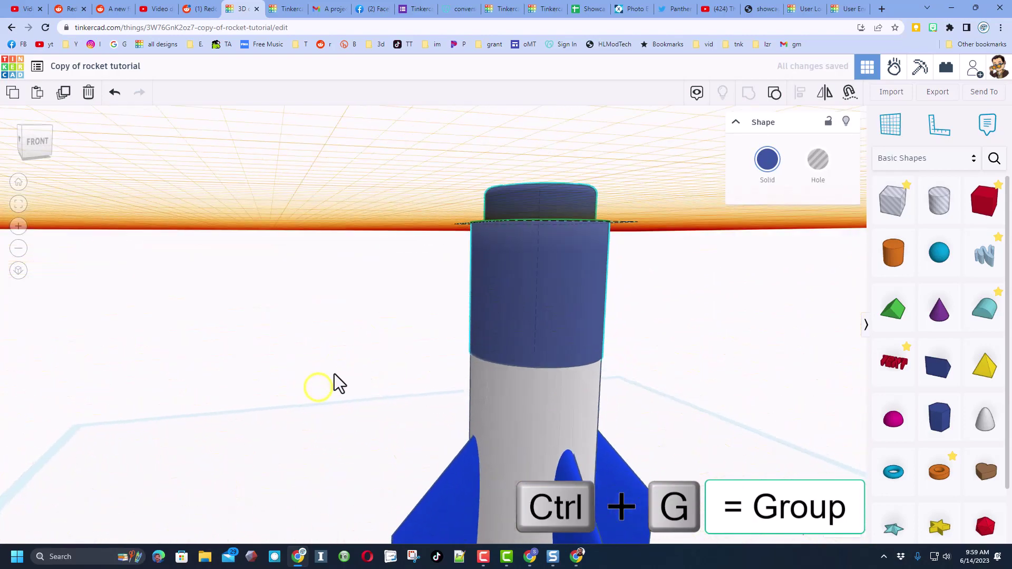
{"action": "scroll", "coordinate": [332, 384], "scroll_direction": "down", "scroll_amount": 5}
{"action": "left_click", "coordinate": [554, 258]}
{"action": "right_click_drag", "start_coordinate": [555, 258], "coordinate": [531, 312]}
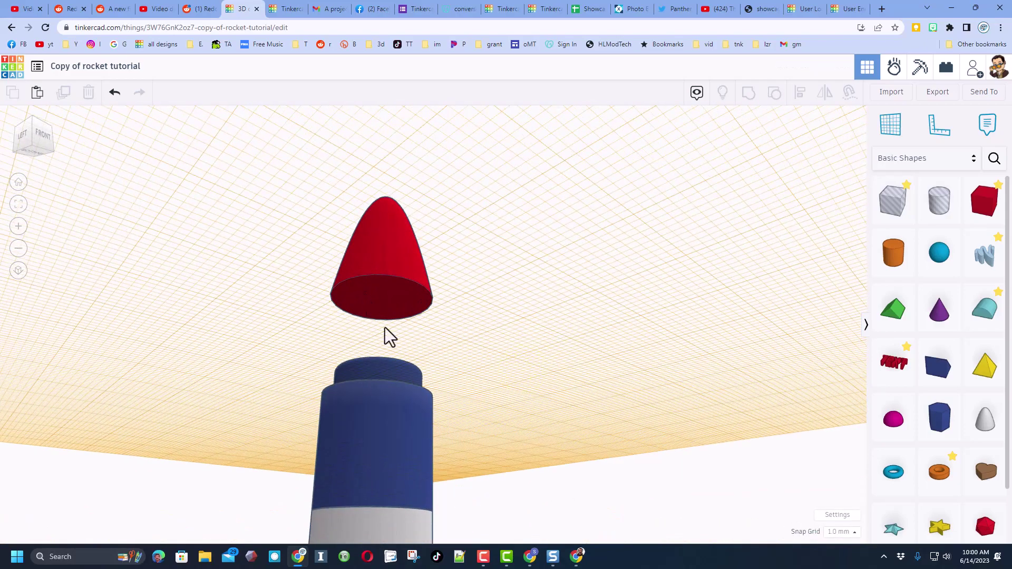
{"action": "right_click_drag", "start_coordinate": [394, 336], "coordinate": [393, 359]}
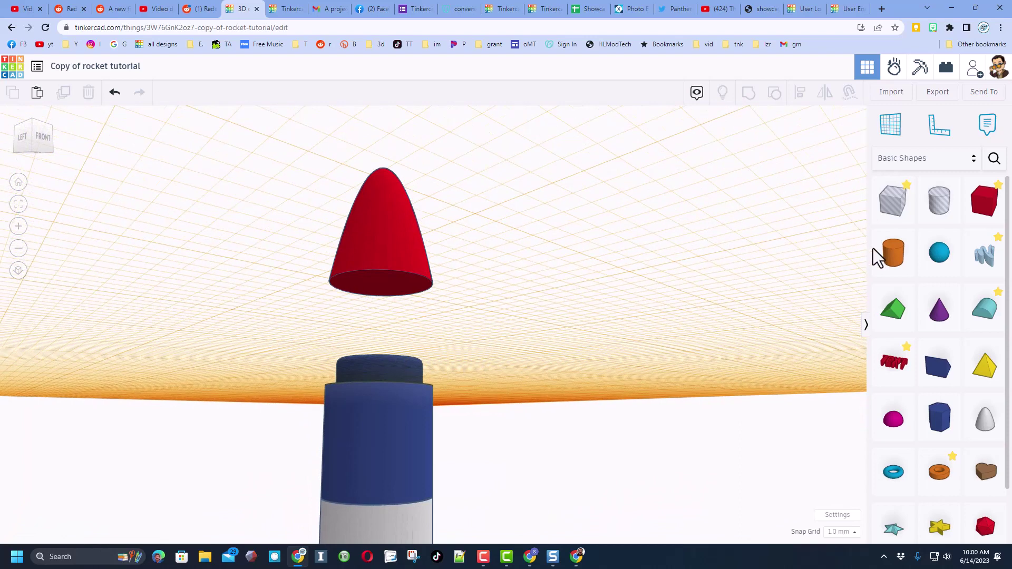
{"action": "left_click", "coordinate": [941, 194]}
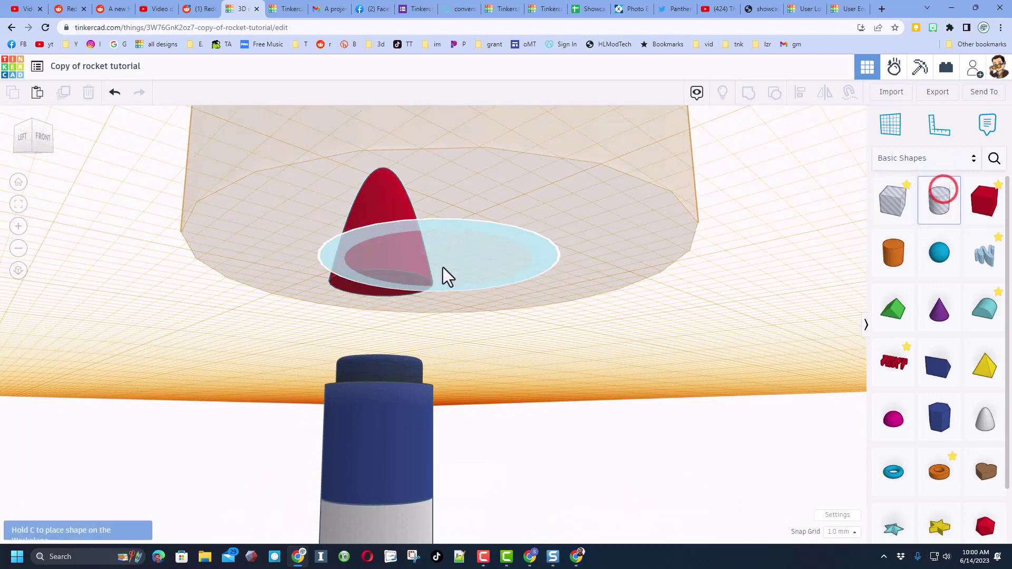
{"action": "left_click", "coordinate": [378, 280]}
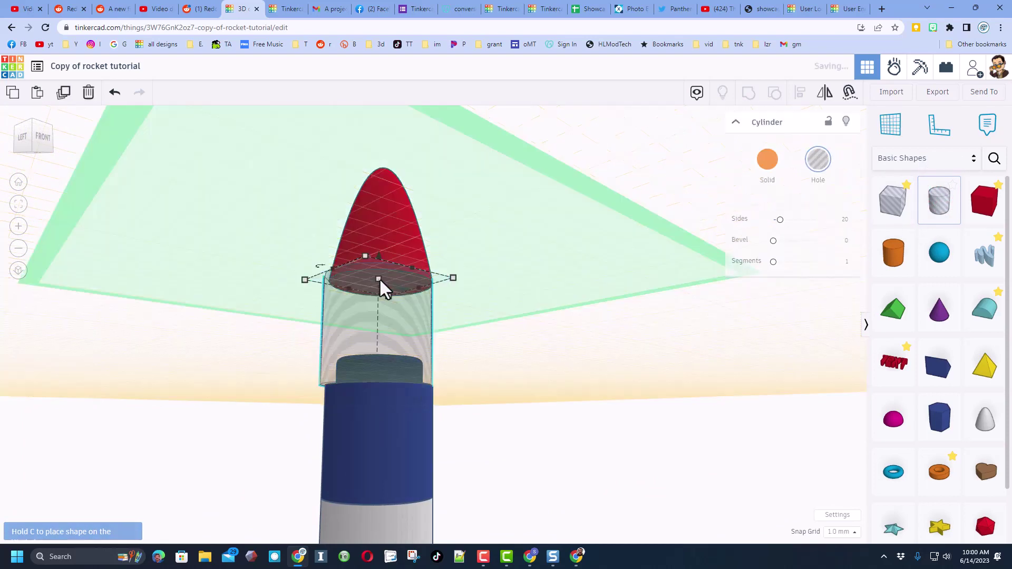
Shrink the hole cylinder evenly to 16 mm wide and lower it beneath the cone
{"action": "right_click_drag", "start_coordinate": [469, 267], "coordinate": [378, 298]}
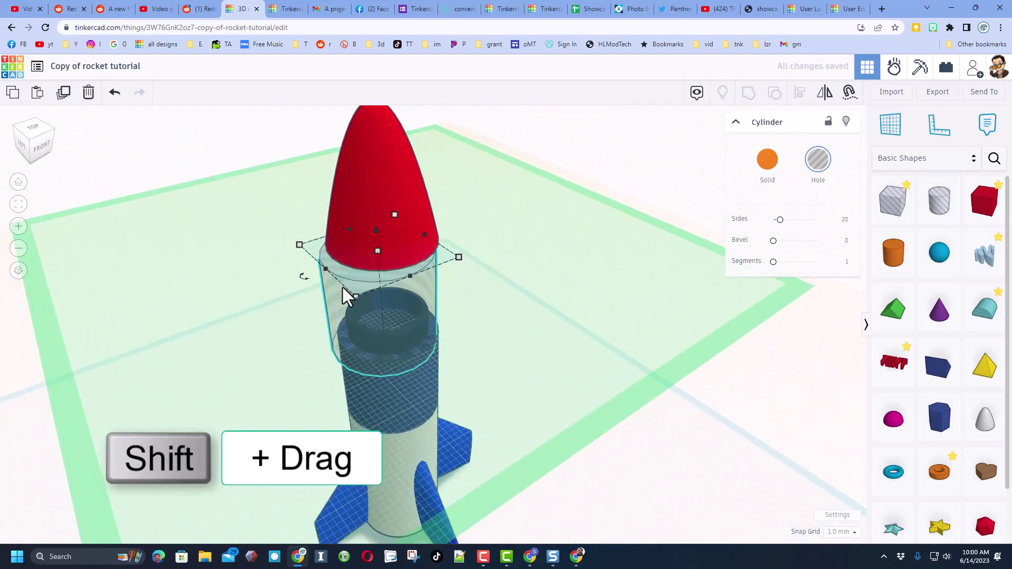
{"action": "mouse_move", "coordinate": [352, 296]}
{"action": "left_click_drag", "start_coordinate": [351, 294], "coordinate": [363, 282], "text": "shift"}
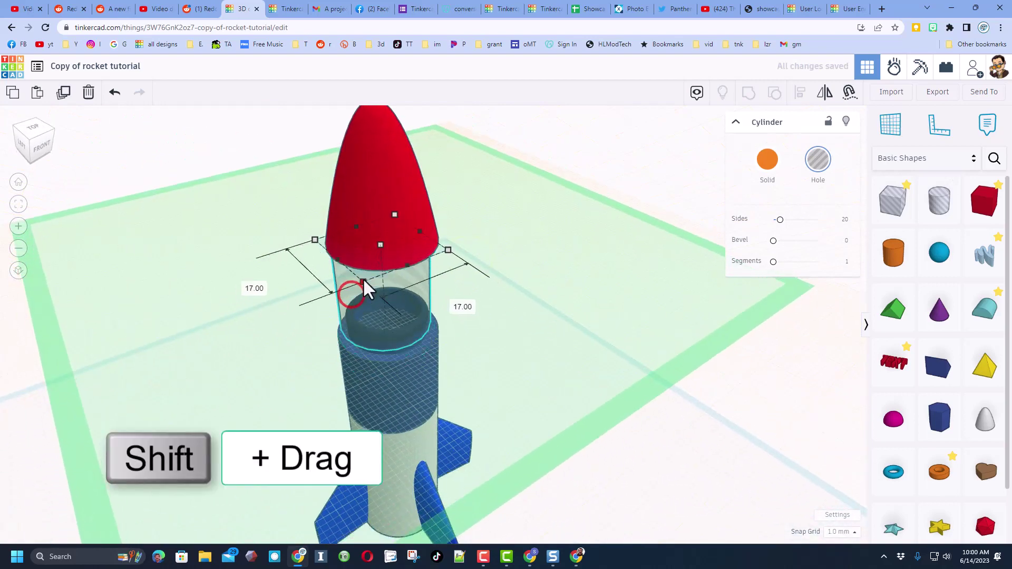
{"action": "left_click", "coordinate": [244, 287]}
{"action": "type", "text": "16"}
{"action": "key", "text": "Return"}
{"action": "right_click_drag", "start_coordinate": [386, 334], "coordinate": [408, 290]}
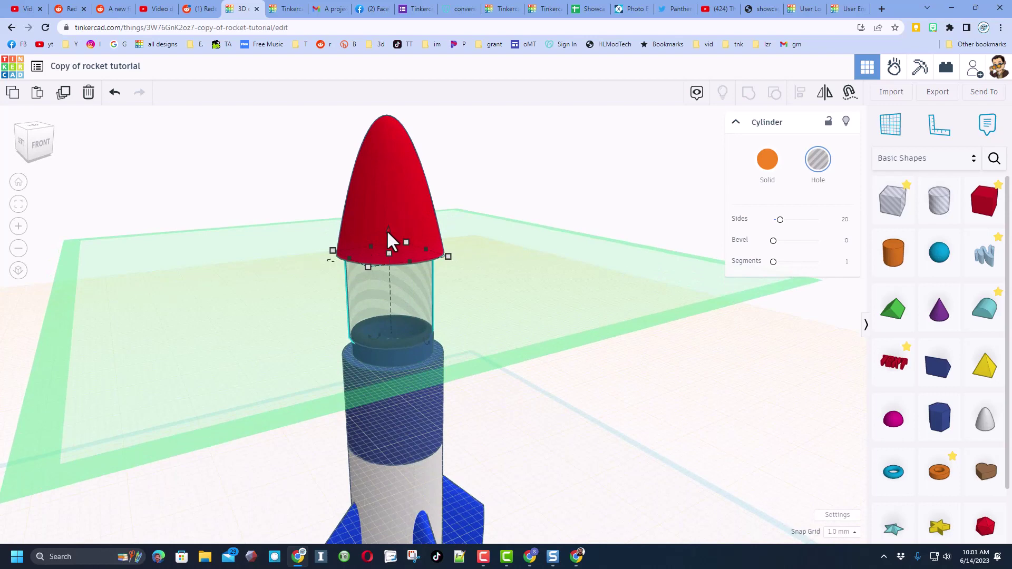
{"action": "left_click_drag", "start_coordinate": [387, 229], "coordinate": [386, 201]}
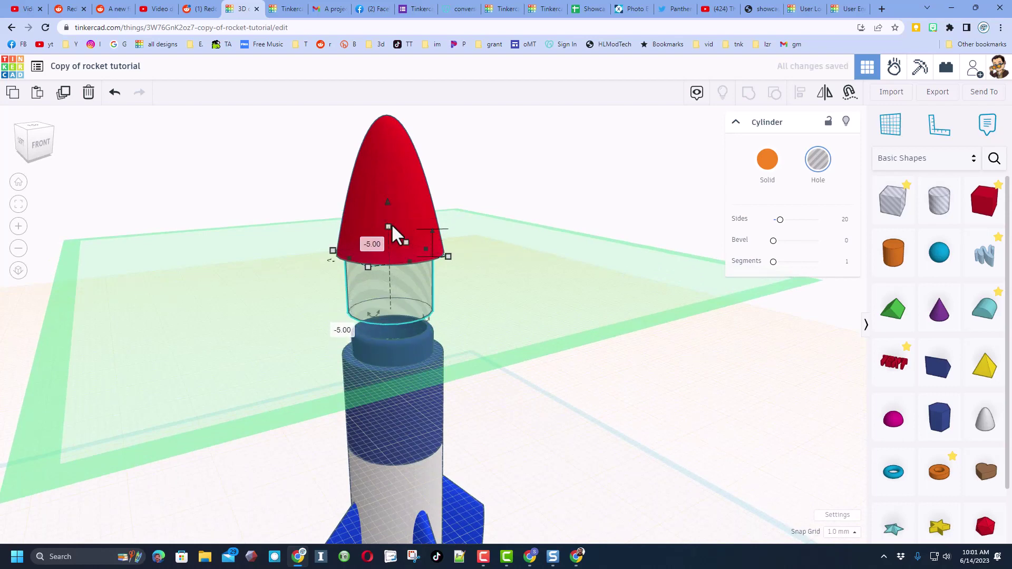
Centre the nose cone and hole cylinder on both axes and group them
{"action": "left_click", "coordinate": [470, 240]}
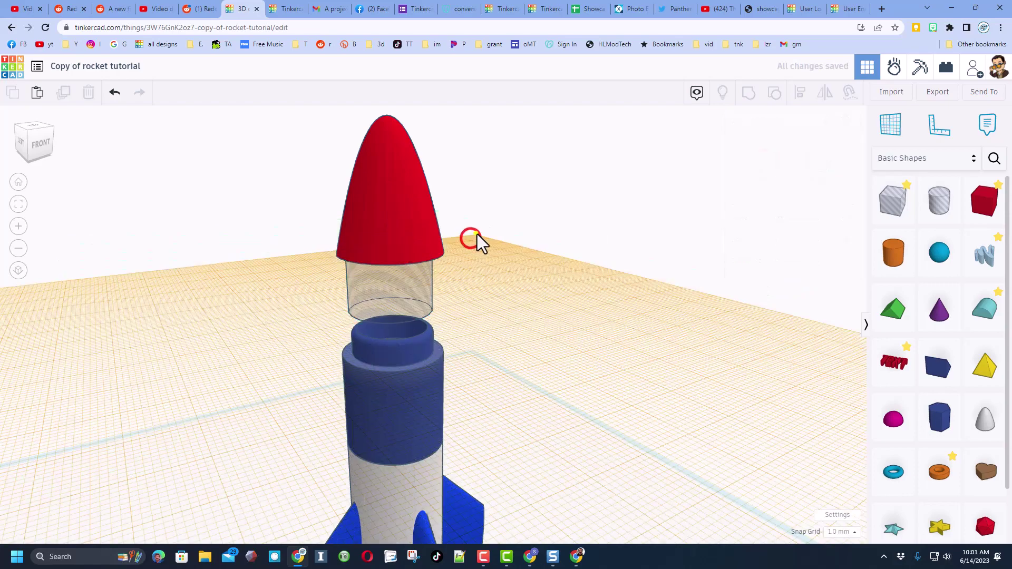
{"action": "right_click_drag", "start_coordinate": [476, 234], "coordinate": [301, 267]}
{"action": "left_click_drag", "start_coordinate": [263, 195], "coordinate": [432, 289]}
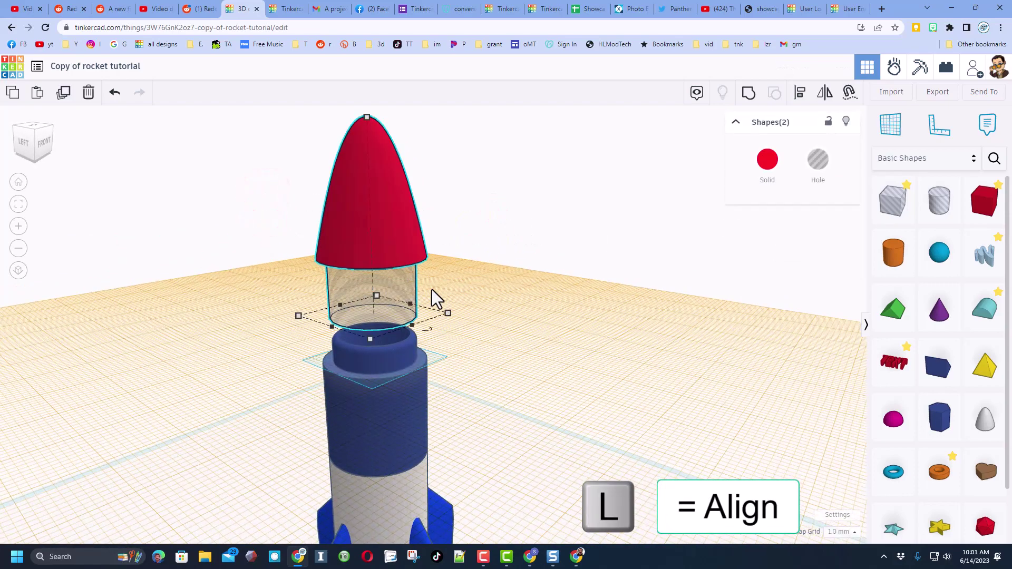
{"action": "key", "text": "l"}
{"action": "right_click_drag", "start_coordinate": [463, 235], "coordinate": [346, 286]}
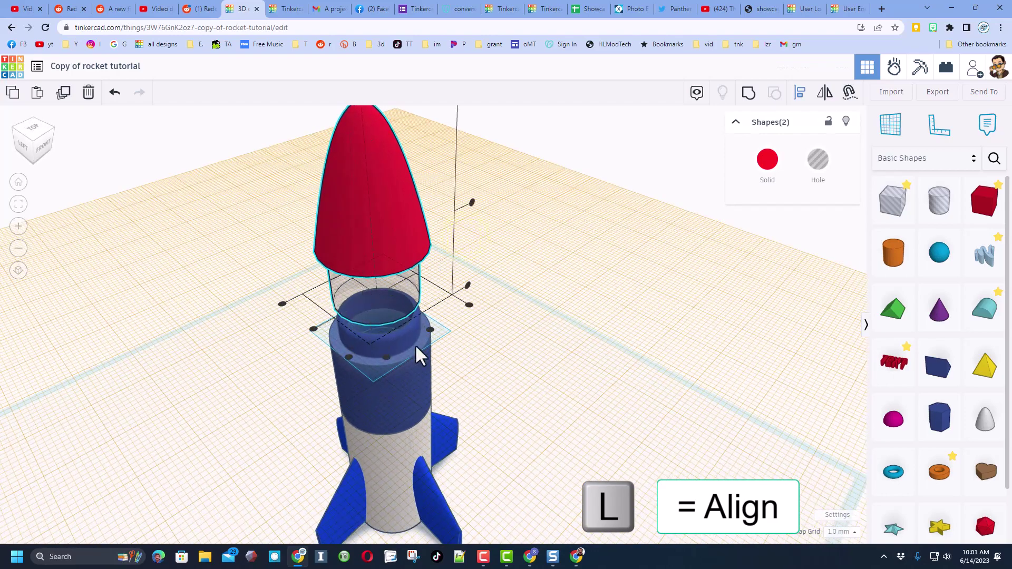
{"action": "left_click", "coordinate": [430, 330]}
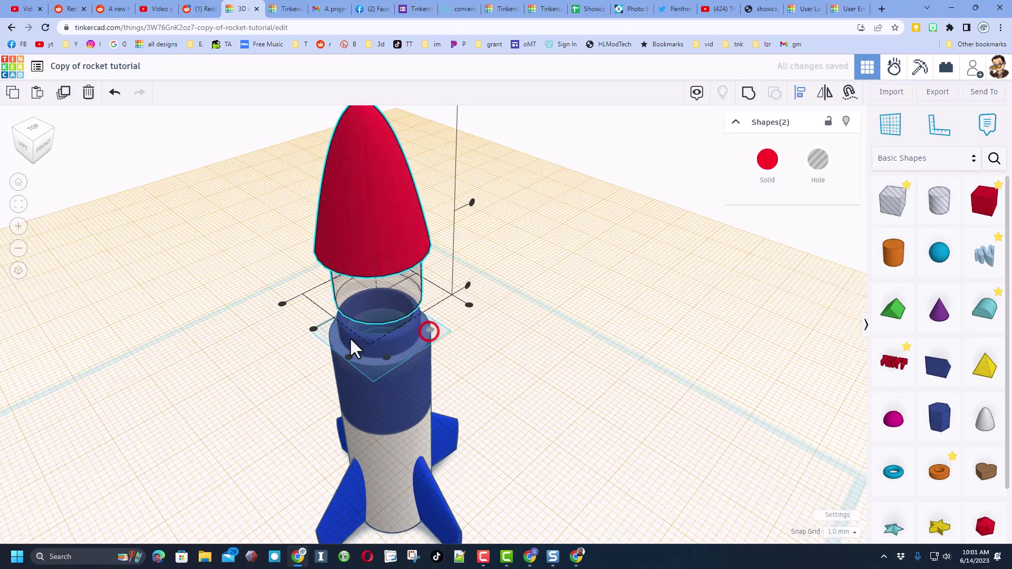
{"action": "left_click", "coordinate": [313, 329]}
{"action": "left_click", "coordinate": [749, 100]}
Undo the grouping and raise the hole cylinder to 64 sides
{"action": "right_click_drag", "start_coordinate": [569, 317], "coordinate": [458, 316]}
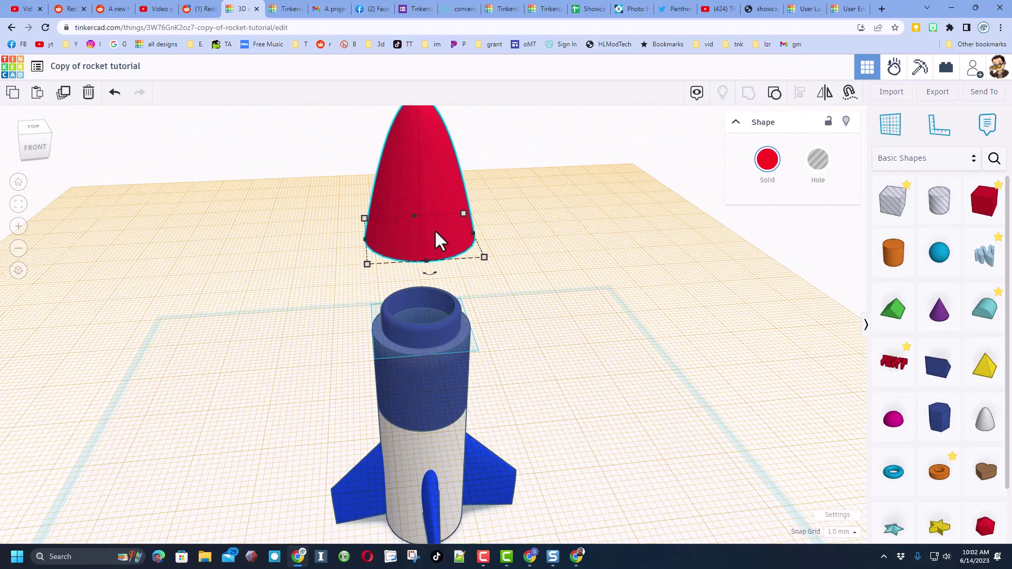
{"action": "right_click_drag", "start_coordinate": [440, 262], "coordinate": [426, 215]}
{"action": "key", "text": "ctrl+z"}
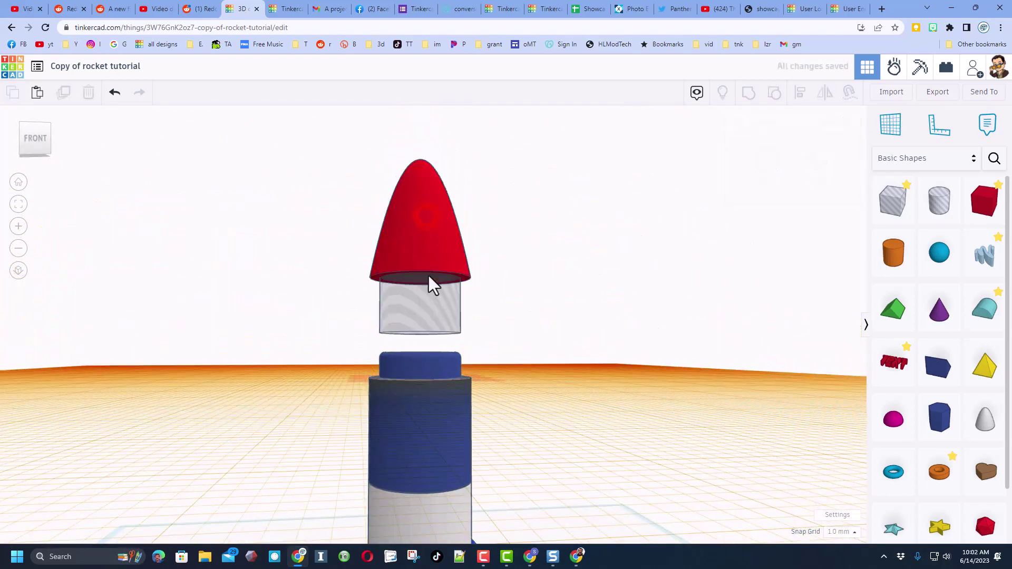
{"action": "left_click", "coordinate": [430, 290]}
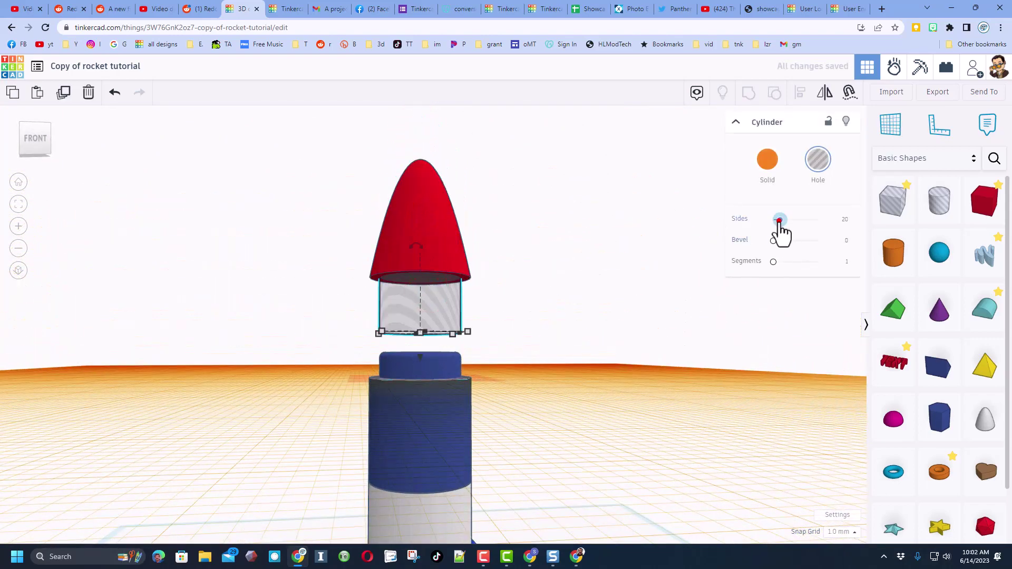
{"action": "left_click_drag", "start_coordinate": [780, 220], "coordinate": [829, 232]}
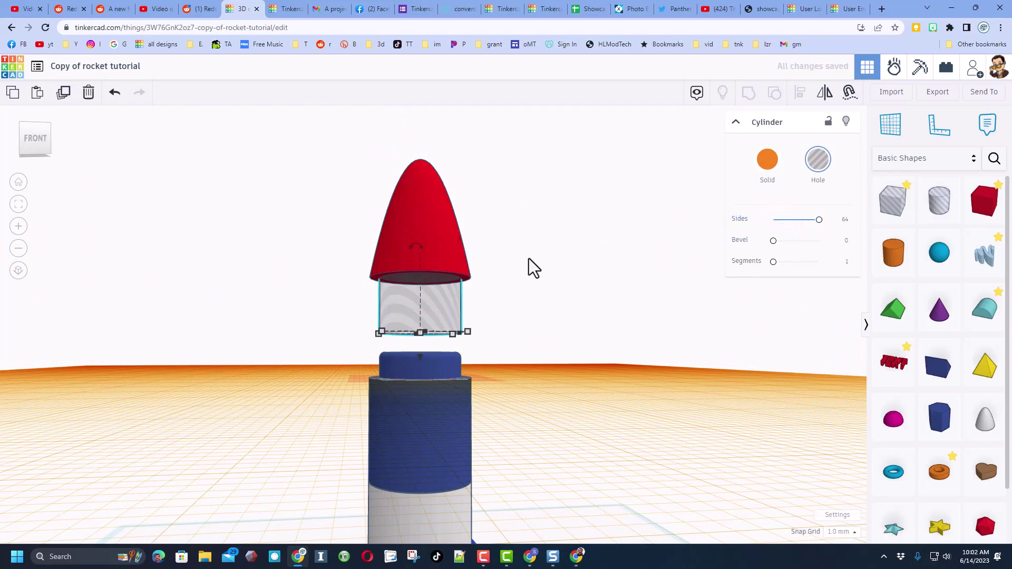
{"action": "left_click", "coordinate": [494, 255]}
{"action": "right_click_drag", "start_coordinate": [525, 244], "coordinate": [457, 237]}
Set a workplane on the body top and drop the nose cone onto it
{"action": "key", "text": "w"}
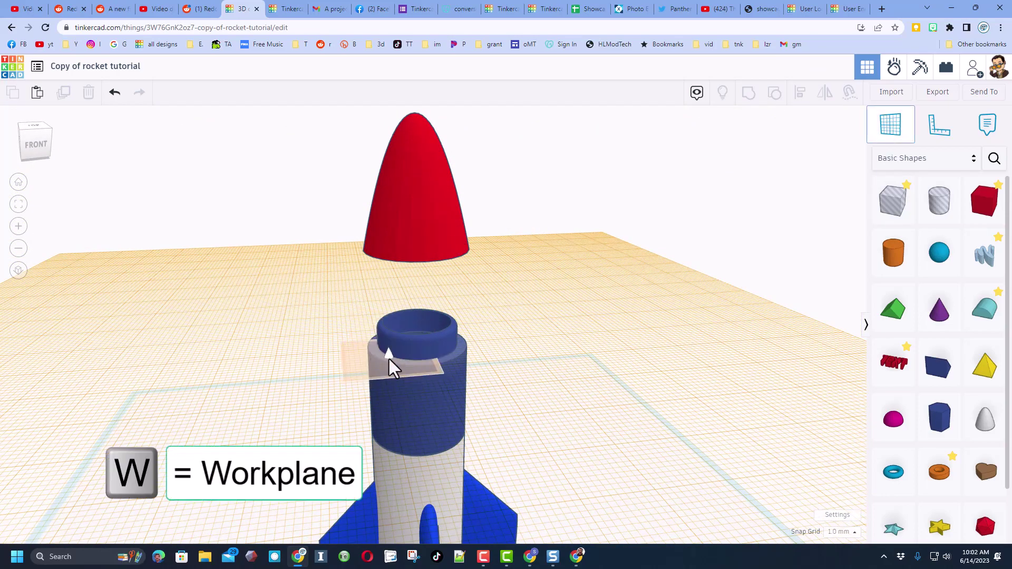
{"action": "left_click", "coordinate": [388, 358]}
{"action": "left_click", "coordinate": [395, 239]}
{"action": "key", "text": "d"}
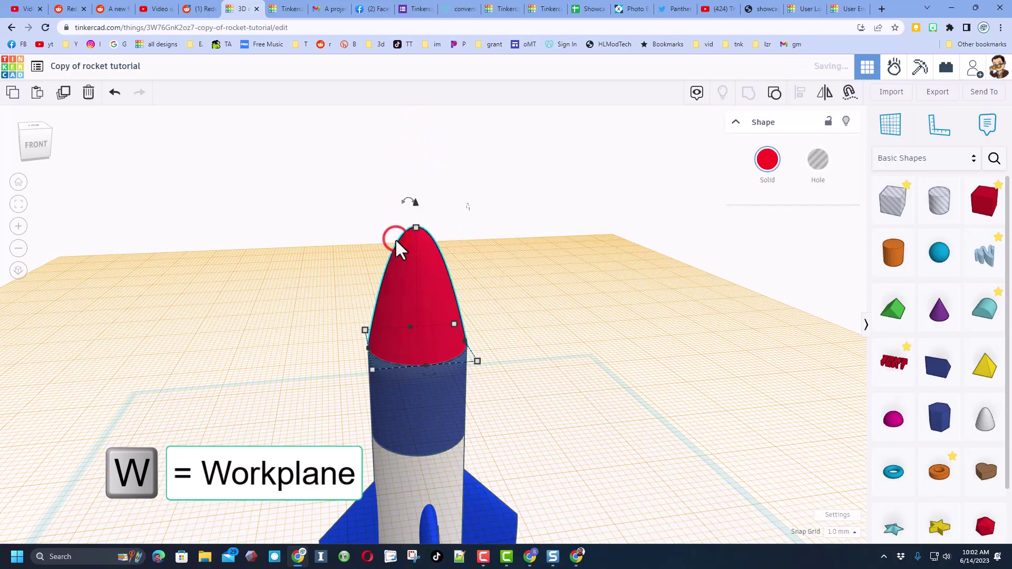
{"action": "left_click", "coordinate": [542, 318]}
{"action": "right_click_drag", "start_coordinate": [548, 394], "coordinate": [621, 279]}
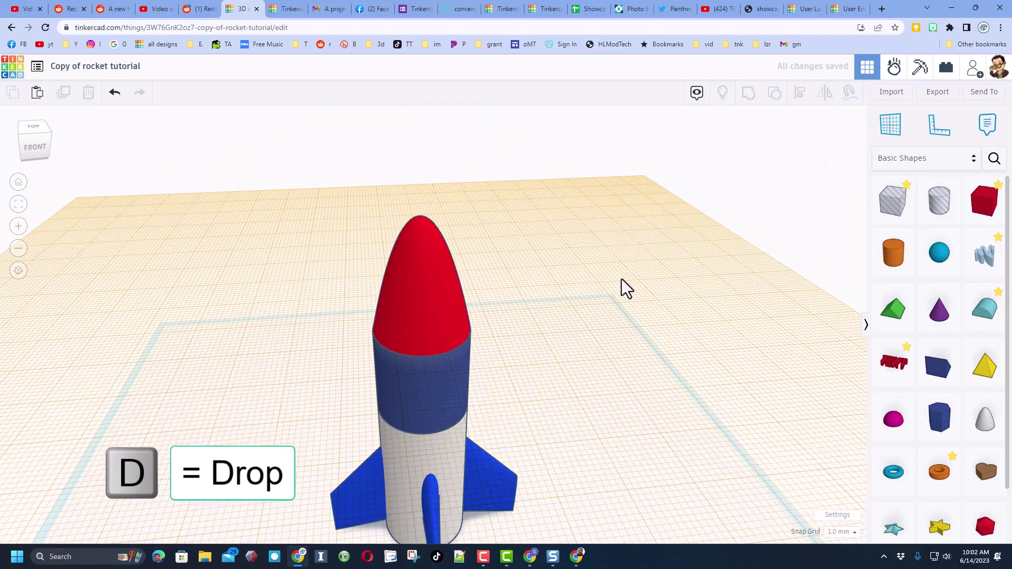
Reset the workplane to the ground grid and make the nose cone transparent
{"action": "left_click", "coordinate": [890, 138]}
{"action": "left_click", "coordinate": [560, 403]}
{"action": "right_click_drag", "start_coordinate": [583, 417], "coordinate": [525, 408]}
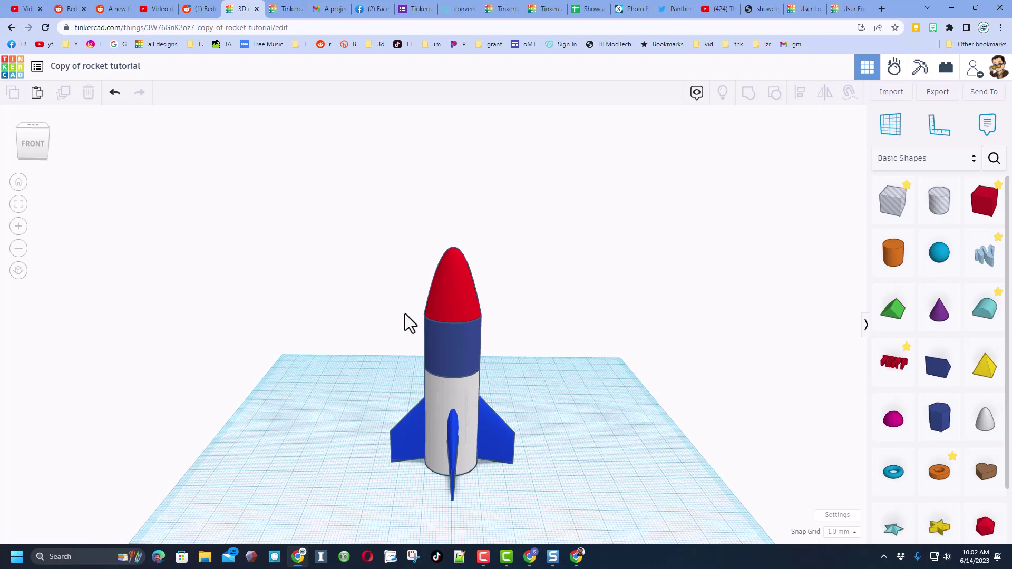
{"action": "left_click", "coordinate": [455, 302]}
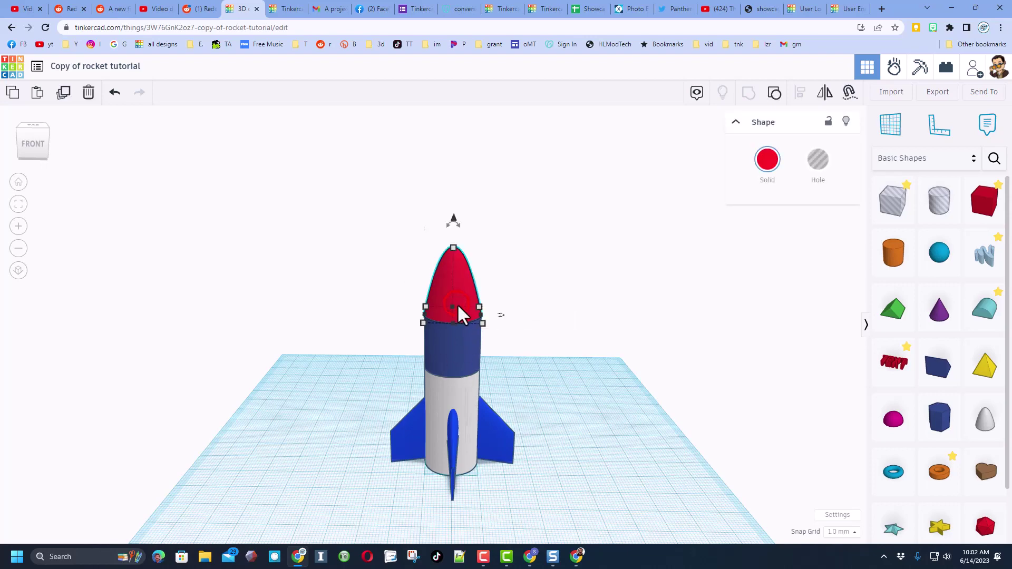
{"action": "left_click_drag", "start_coordinate": [457, 303], "coordinate": [459, 324]}
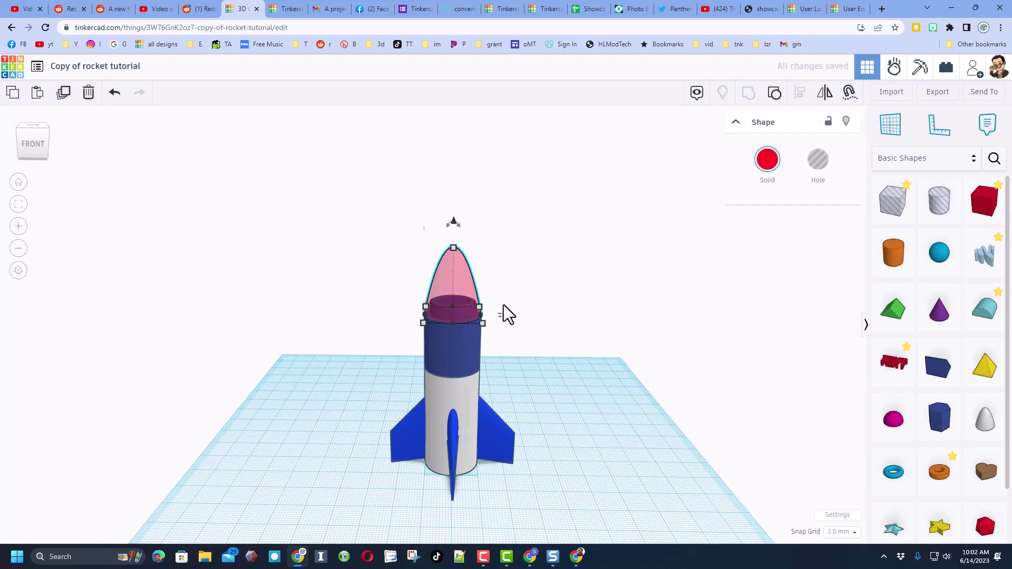
{"action": "right_click_drag", "start_coordinate": [508, 307], "coordinate": [562, 350]}
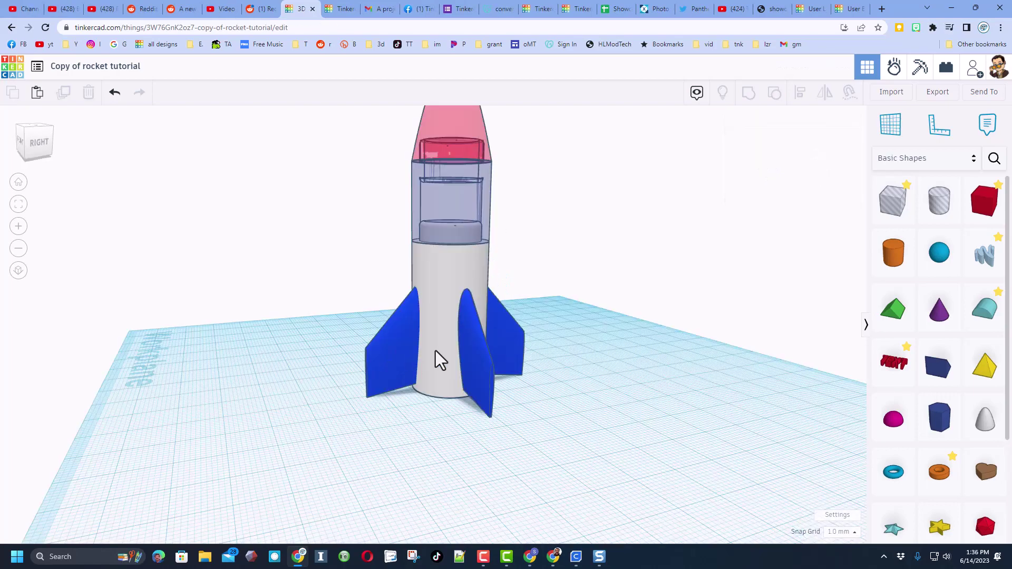
Hide the rocket body cylinder
{"action": "right_click_drag", "start_coordinate": [457, 348], "coordinate": [488, 355]}
{"action": "left_click", "coordinate": [453, 314]}
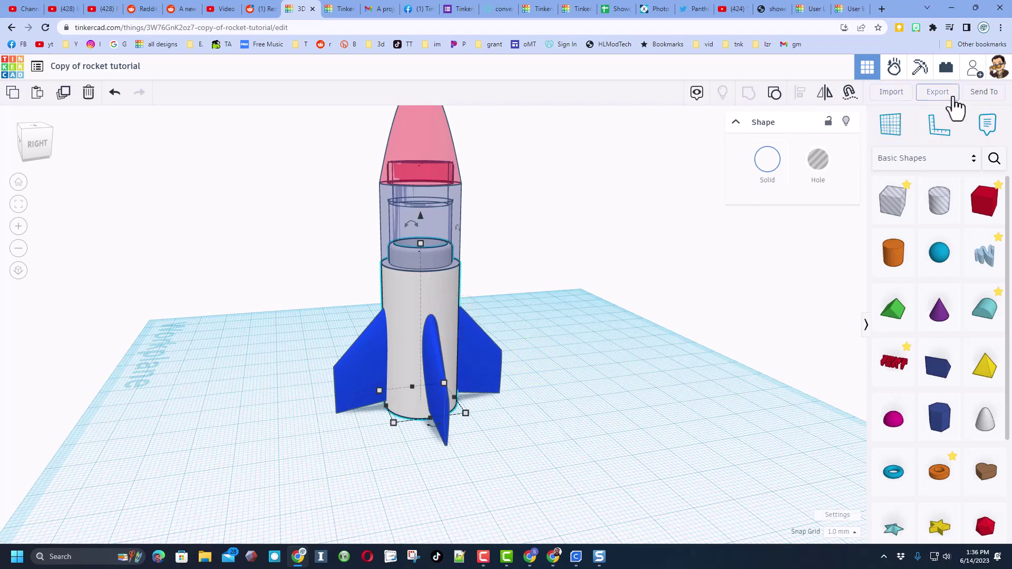
{"action": "left_click", "coordinate": [843, 121]}
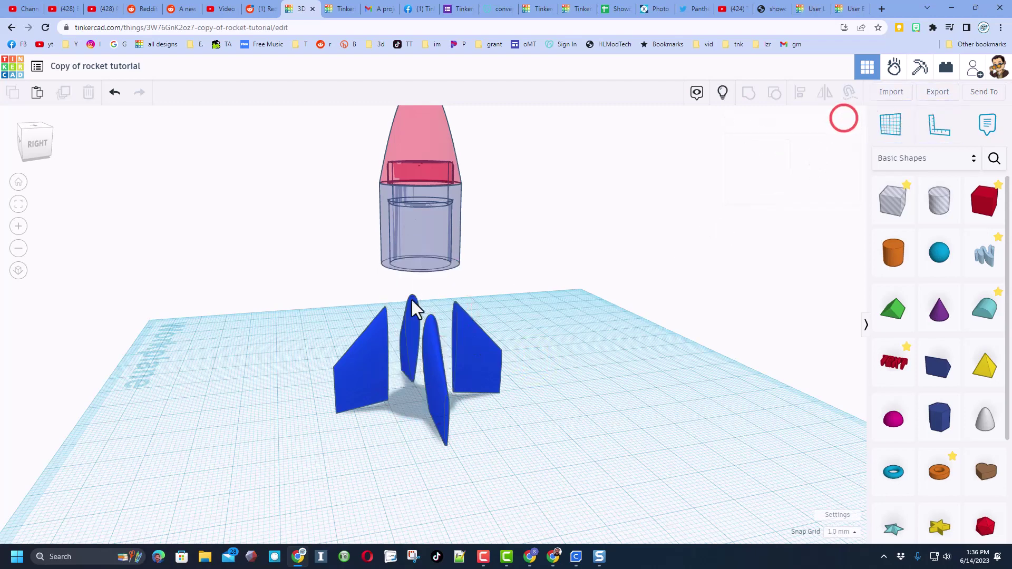
Lower all four fins to -4.00 mm below the workplane
{"action": "left_click_drag", "start_coordinate": [336, 309], "coordinate": [510, 378]}
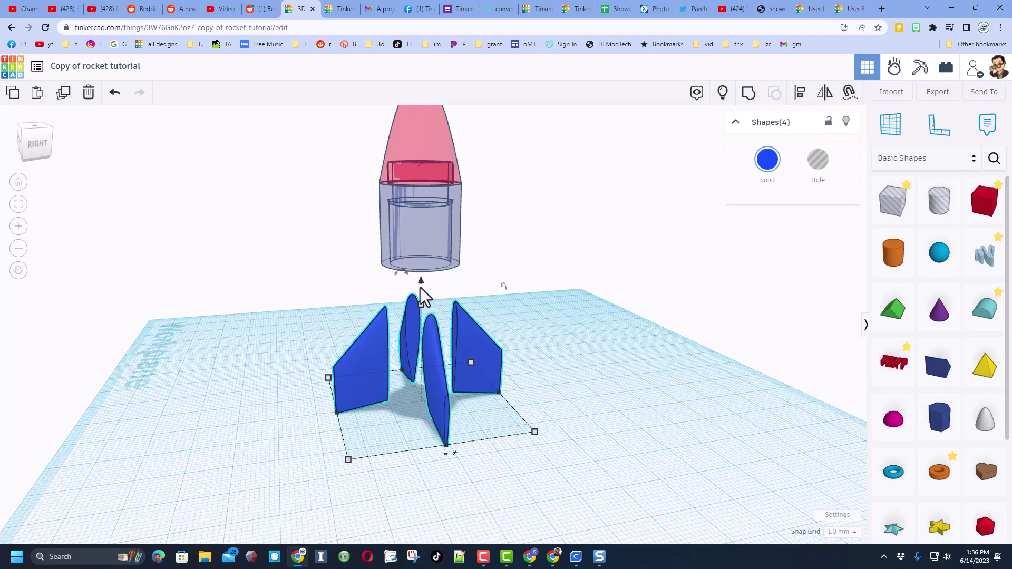
{"action": "left_click_drag", "start_coordinate": [420, 281], "coordinate": [420, 296]}
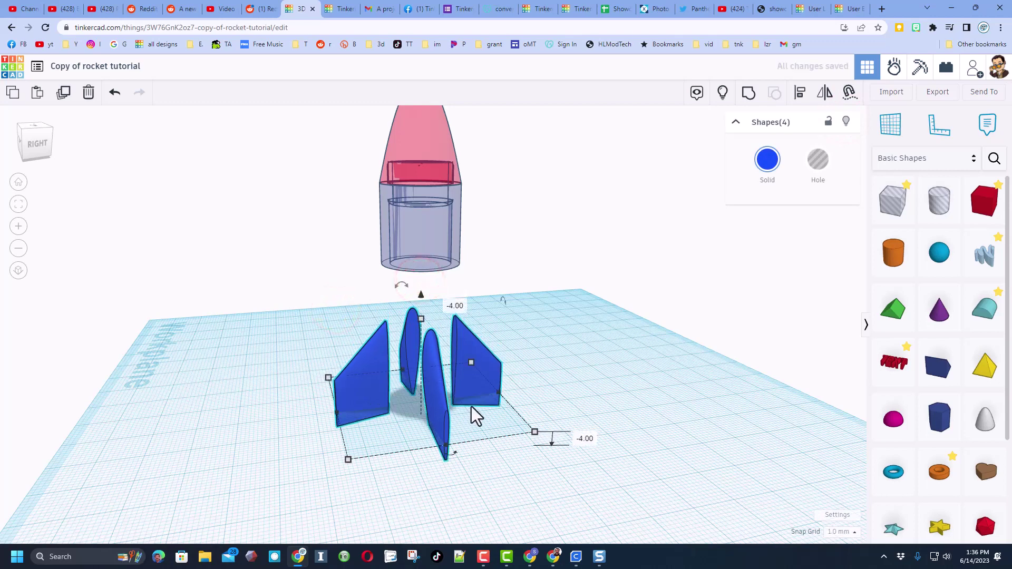
{"action": "left_click", "coordinate": [548, 393]}
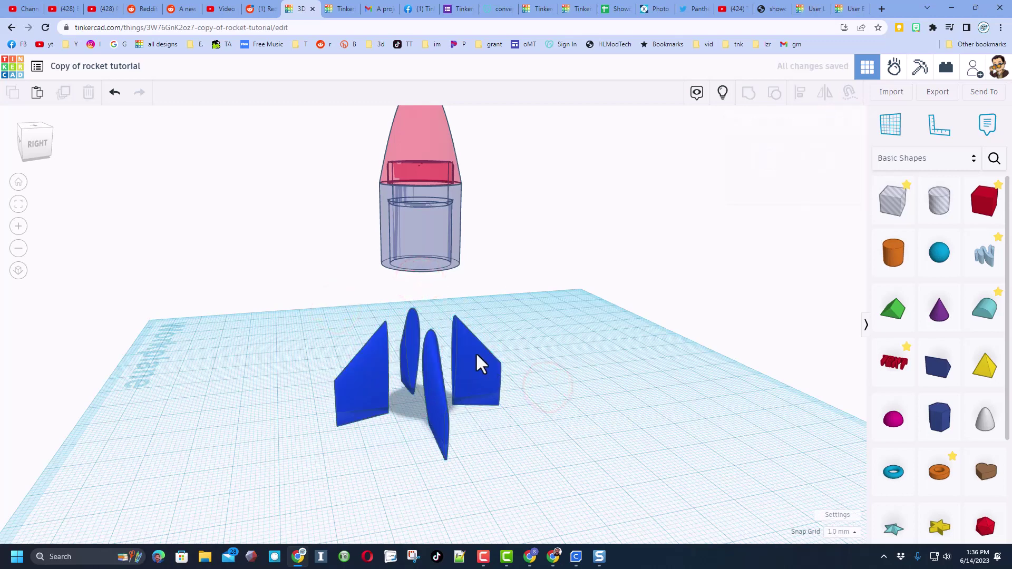
{"action": "left_click_drag", "start_coordinate": [311, 304], "coordinate": [543, 444]}
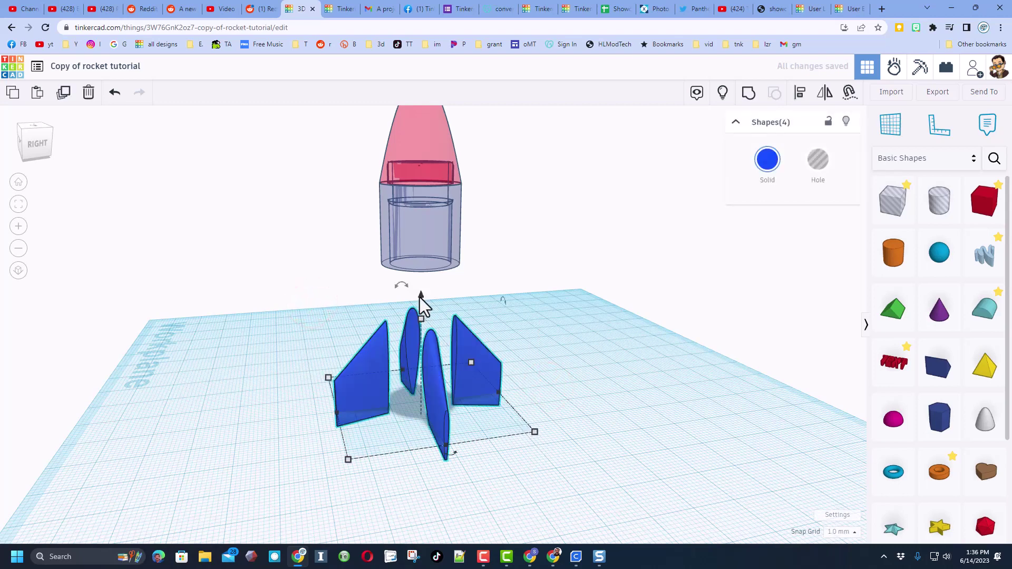
{"action": "left_click", "coordinate": [421, 298]}
{"action": "left_click", "coordinate": [643, 348]}
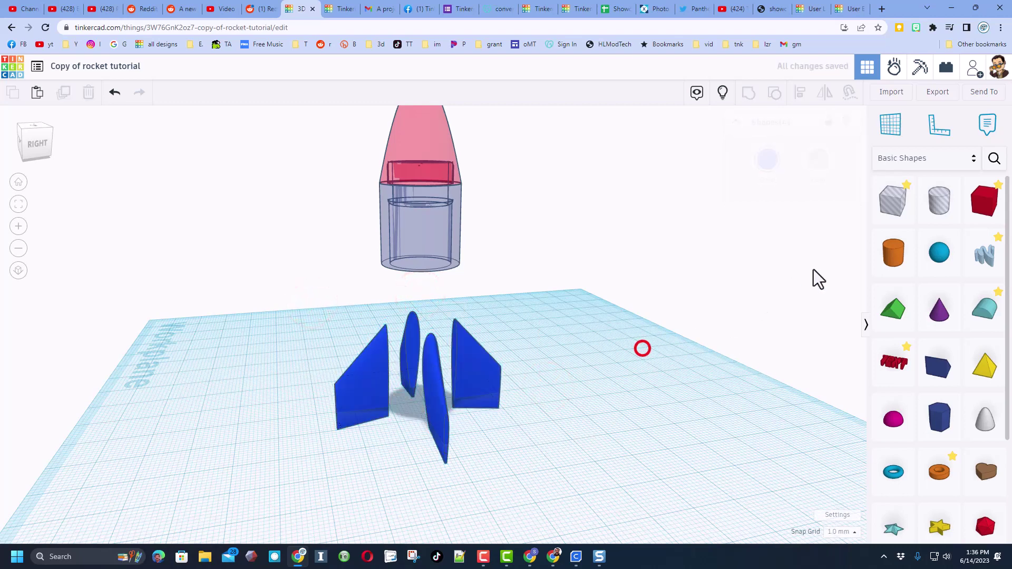
Add a hole box and set its elevation to -20 below the workplane
{"action": "left_click_drag", "start_coordinate": [888, 211], "coordinate": [544, 396]}
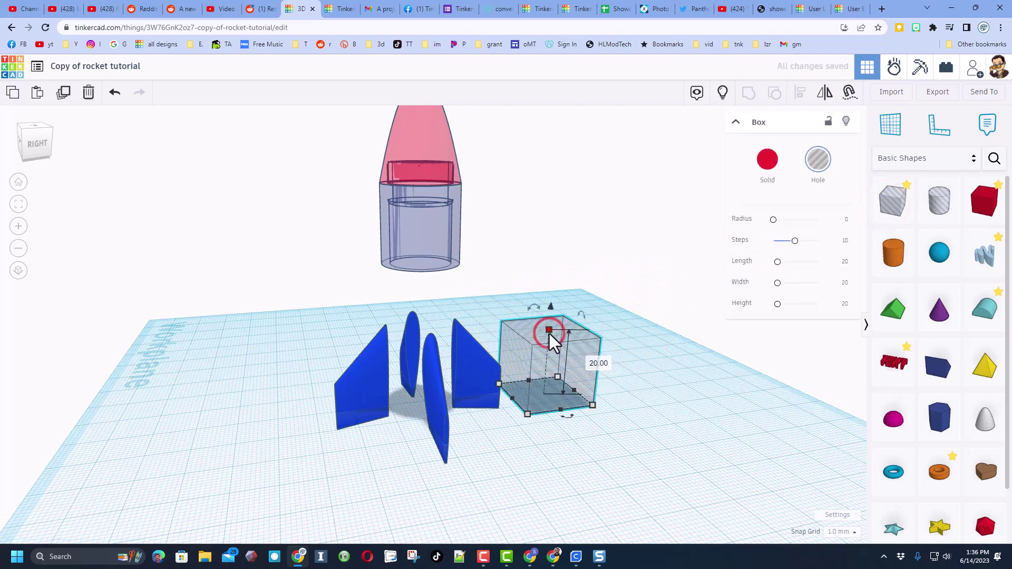
{"action": "left_click_drag", "start_coordinate": [549, 305], "coordinate": [544, 330]}
{"action": "left_click", "coordinate": [588, 341]}
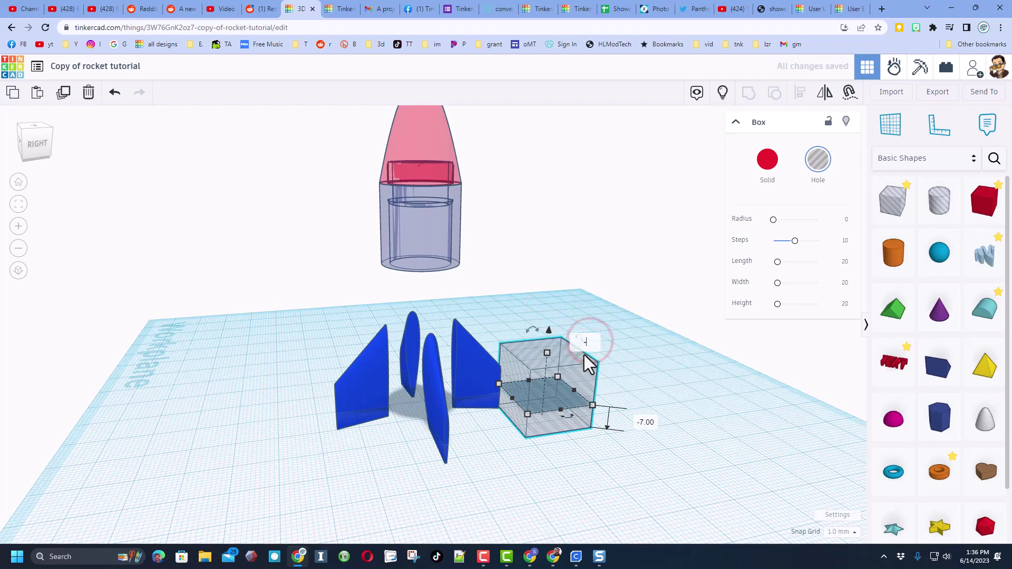
{"action": "type", "text": "-20"}
{"action": "key", "text": "Return"}
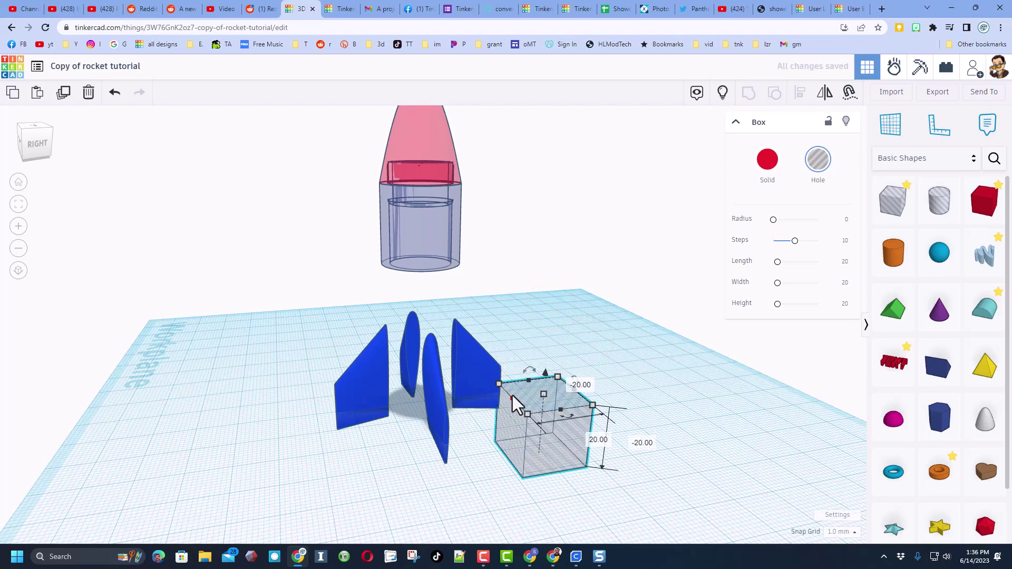
Stretch the hole box to 73 × 36 mm under the fins and group it with them
{"action": "left_click_drag", "start_coordinate": [459, 418], "coordinate": [332, 434]}
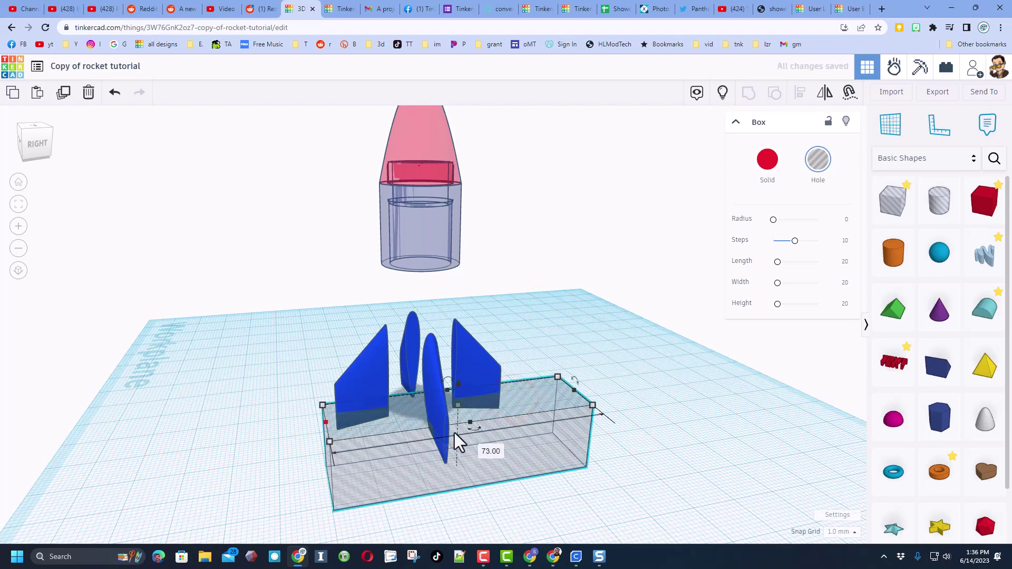
{"action": "left_click_drag", "start_coordinate": [470, 424], "coordinate": [487, 467]}
{"action": "scroll", "coordinate": [583, 492], "scroll_direction": "up", "scroll_amount": 2}
{"action": "right_click_drag", "start_coordinate": [583, 491], "coordinate": [699, 511]}
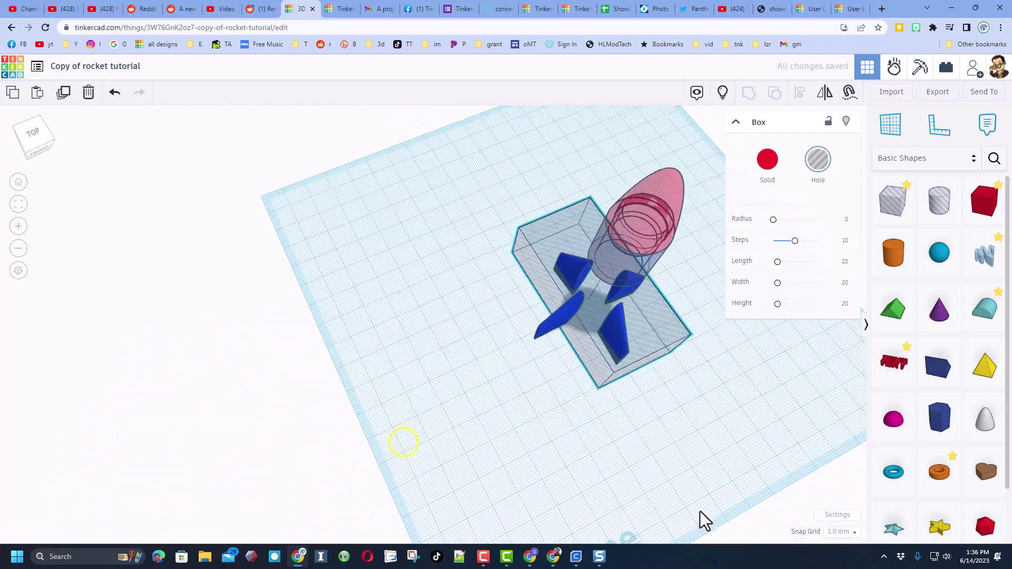
{"action": "left_click", "coordinate": [564, 299]}
{"action": "right_click_drag", "start_coordinate": [563, 302], "coordinate": [486, 308]}
{"action": "left_click_drag", "start_coordinate": [486, 308], "coordinate": [674, 412]}
{"action": "key", "text": "ctrl+g"}
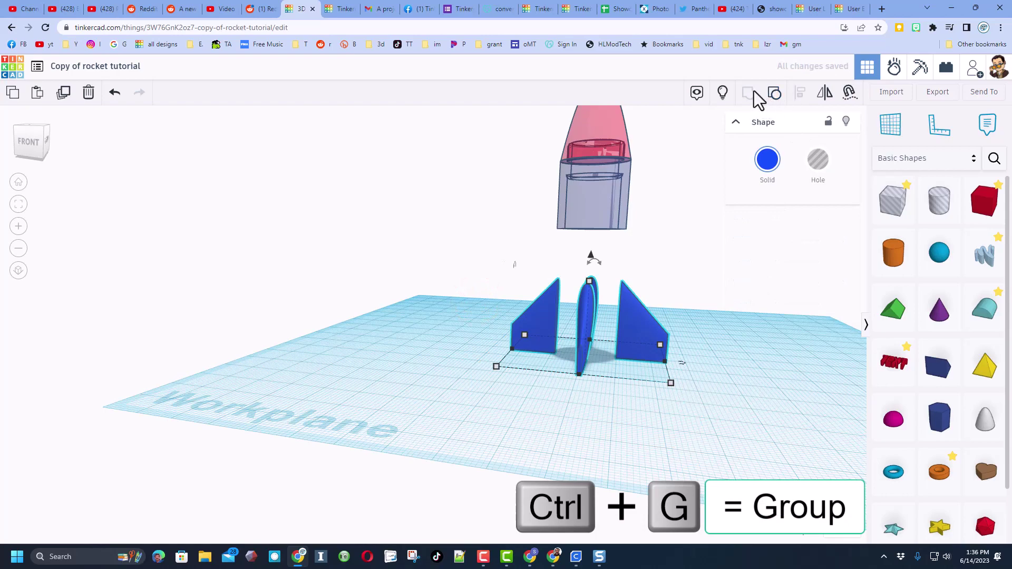
Show the hidden rocket body again
{"action": "left_click", "coordinate": [721, 95]}
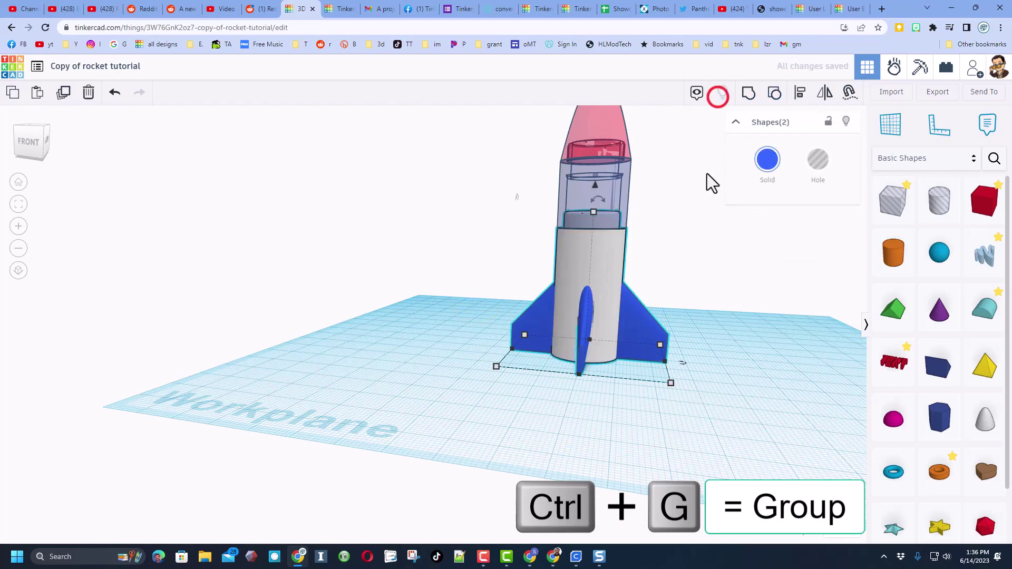
{"action": "left_click", "coordinate": [691, 349]}
{"action": "right_click_drag", "start_coordinate": [676, 385], "coordinate": [597, 350]}
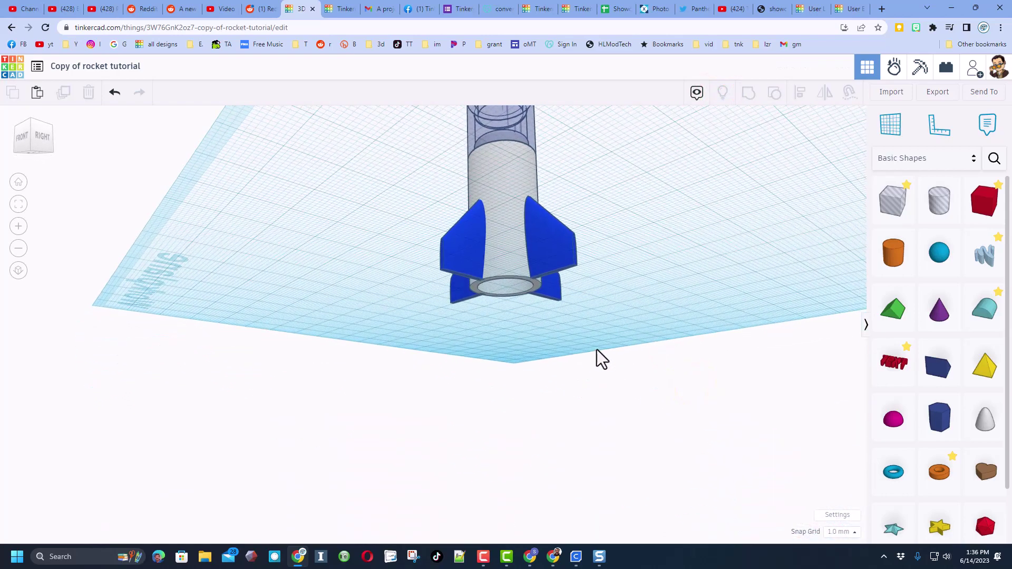
{"action": "right_click_drag", "start_coordinate": [551, 277], "coordinate": [558, 362]}
Export the selected body and fins as a .STL file
{"action": "left_click_drag", "start_coordinate": [393, 347], "coordinate": [558, 435]}
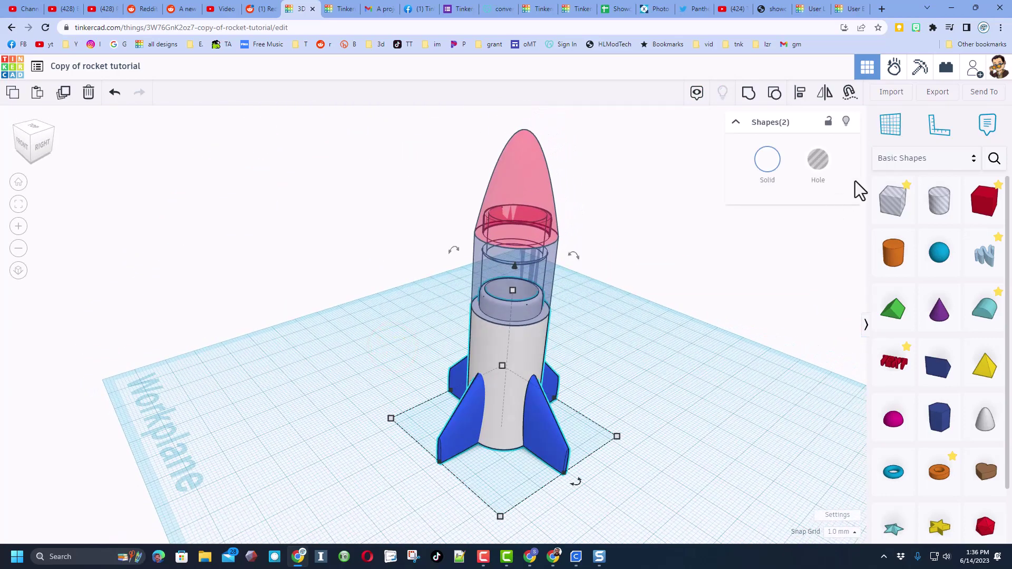
{"action": "left_click", "coordinate": [935, 94]}
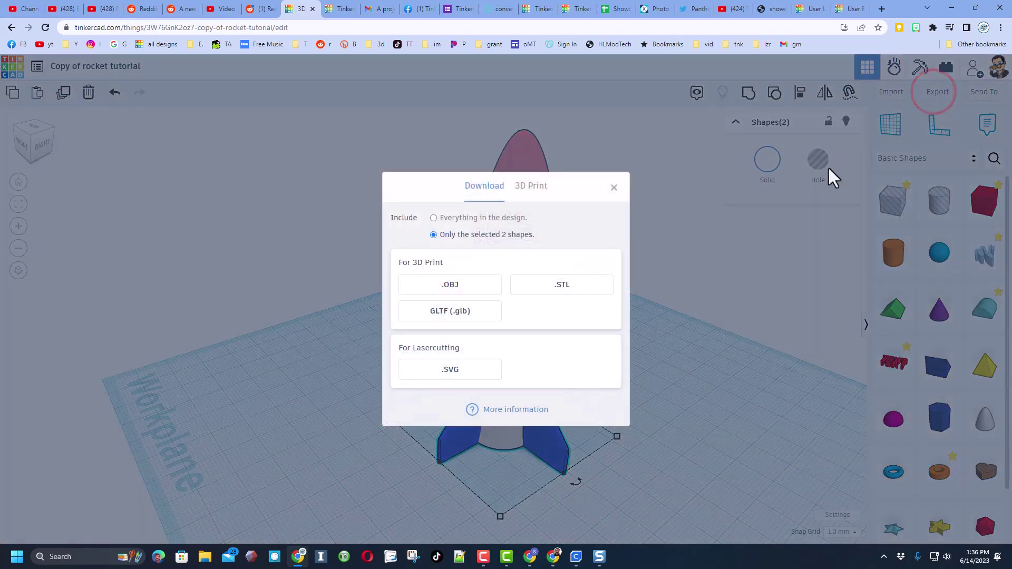
{"action": "left_click", "coordinate": [558, 280]}
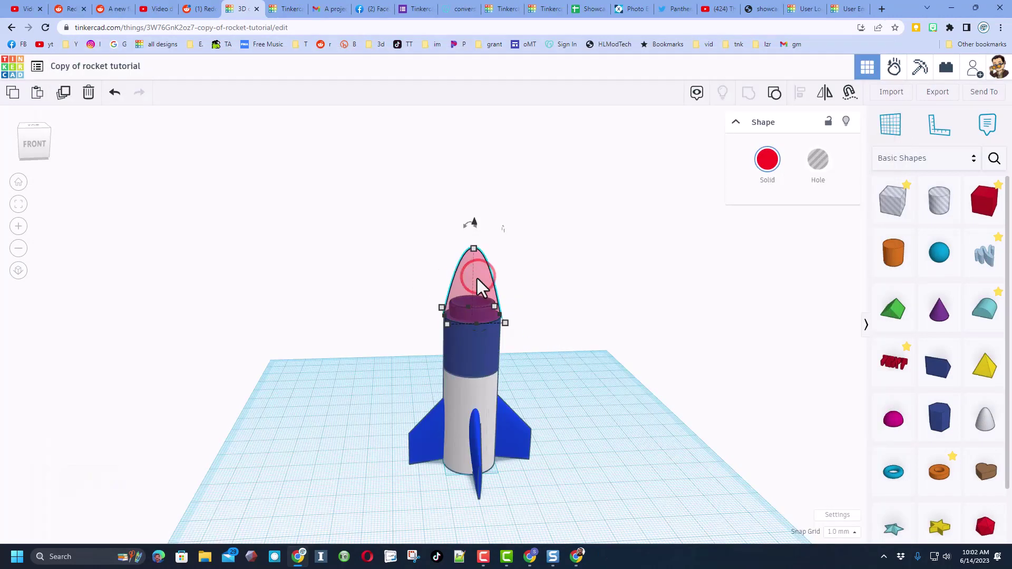
Make the nose cone opaque red and save it as an STL in the 3dmodeling folder
{"action": "left_click", "coordinate": [476, 278]}
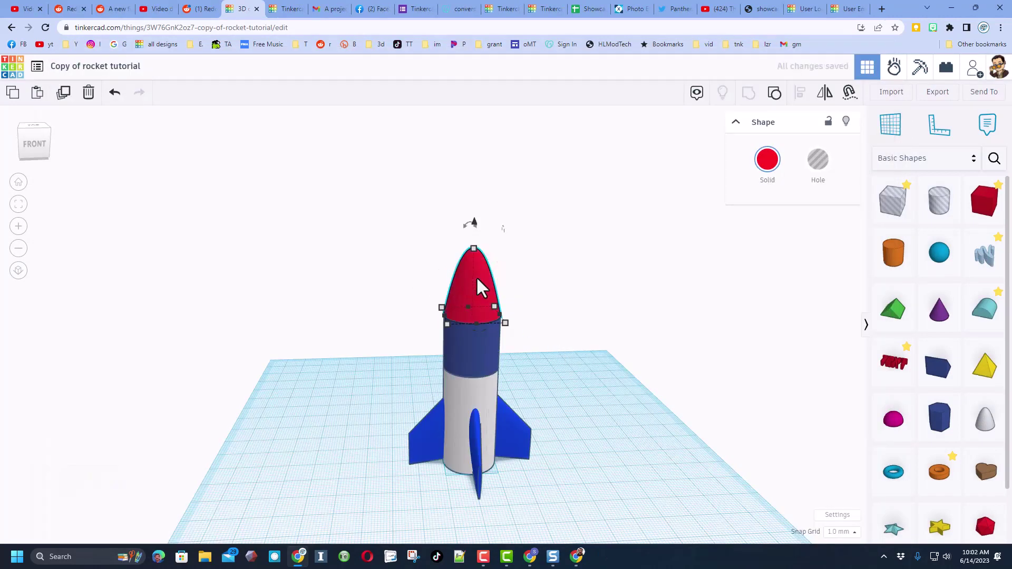
{"action": "left_click", "coordinate": [934, 94]}
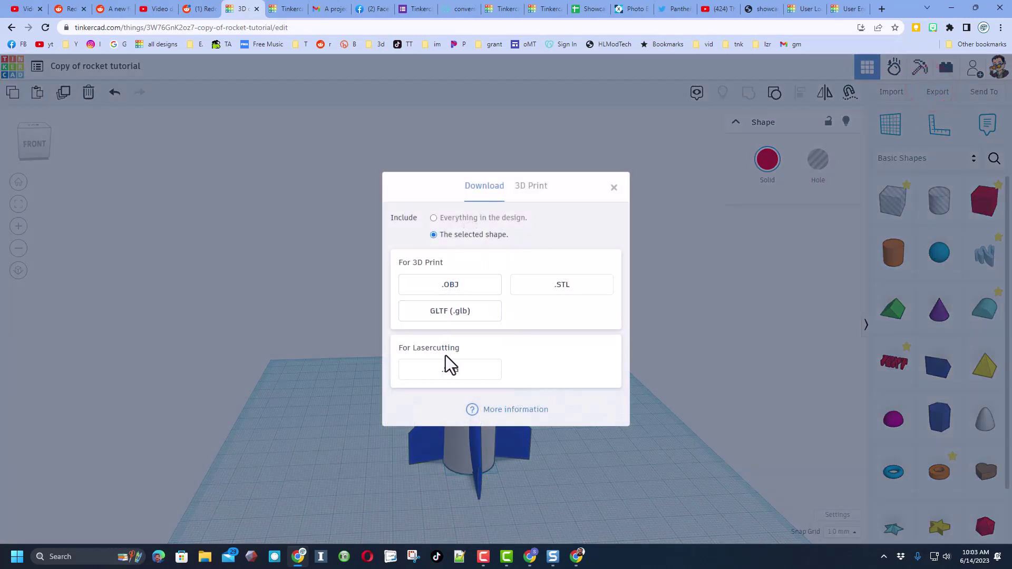
{"action": "left_click", "coordinate": [572, 291]}
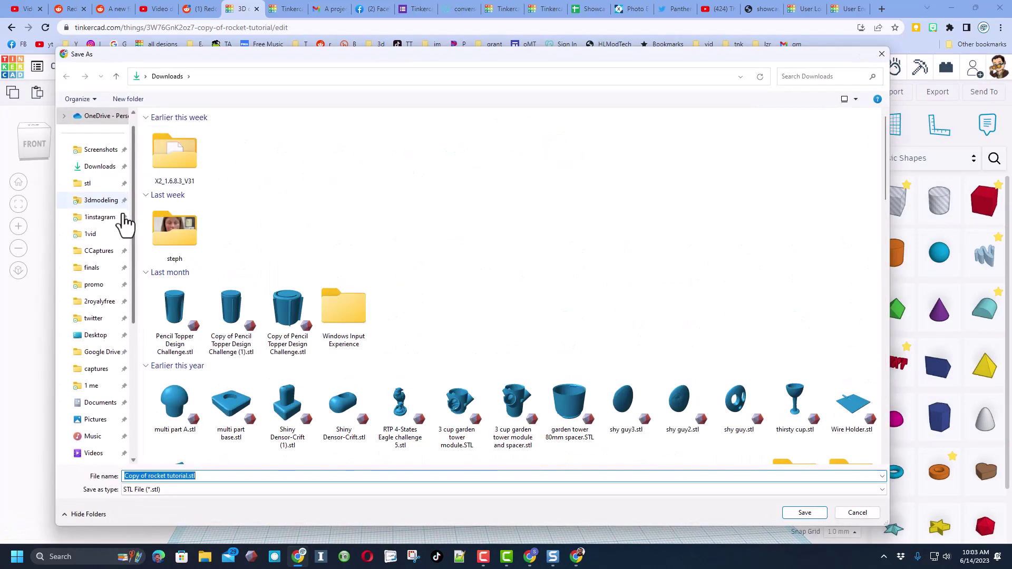
{"action": "left_click", "coordinate": [112, 204]}
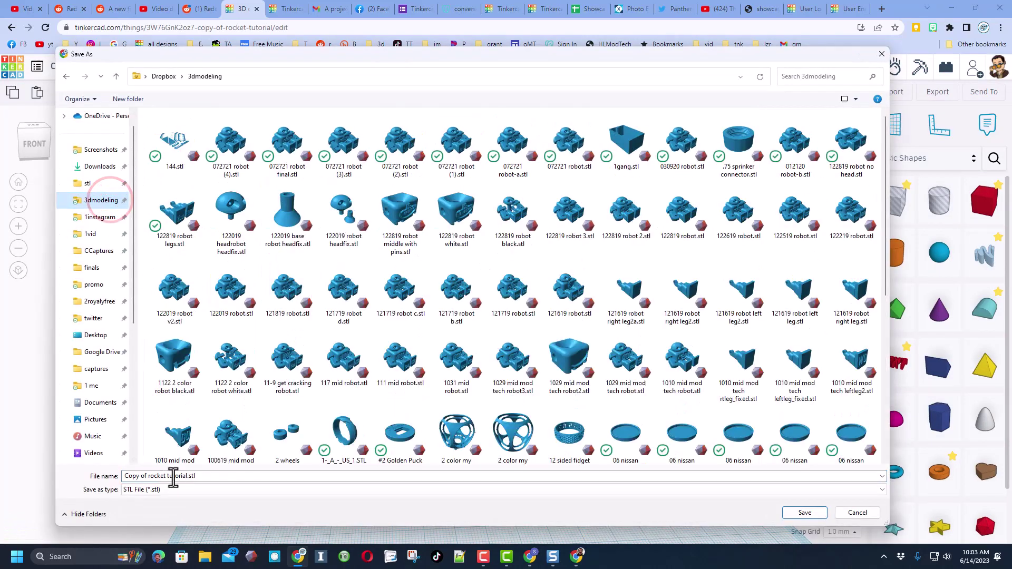
{"action": "left_click", "coordinate": [165, 478]}
{"action": "key", "text": "Return"}
Export the blue body section as an STL named stage1
{"action": "left_click", "coordinate": [470, 350]}
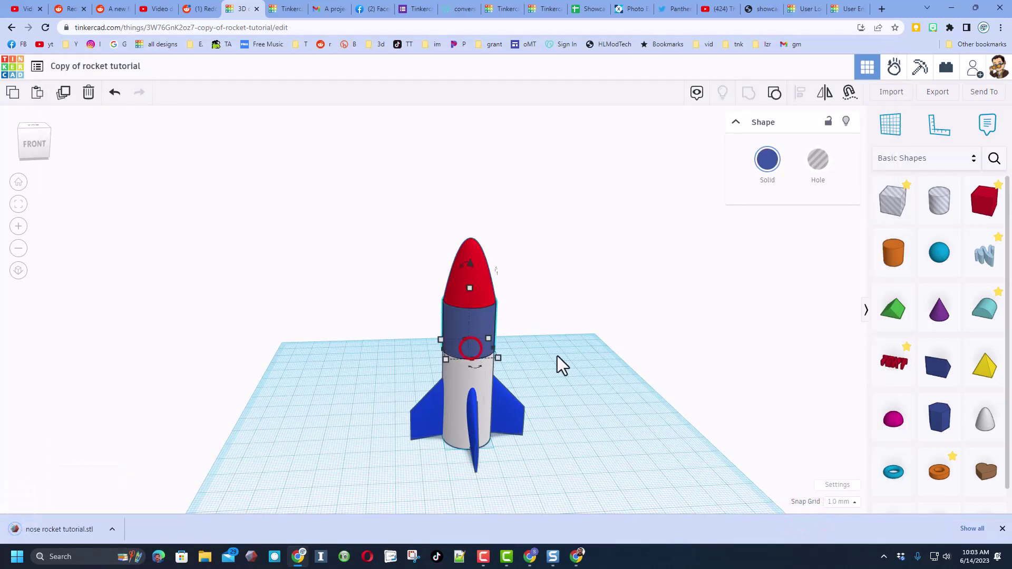
{"action": "left_click", "coordinate": [939, 93]}
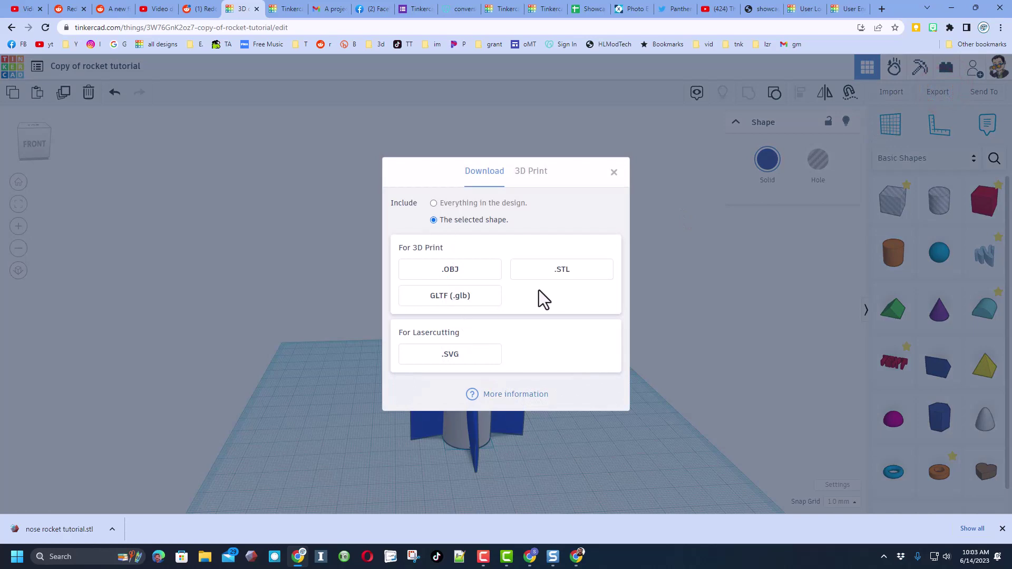
{"action": "left_click", "coordinate": [571, 271]}
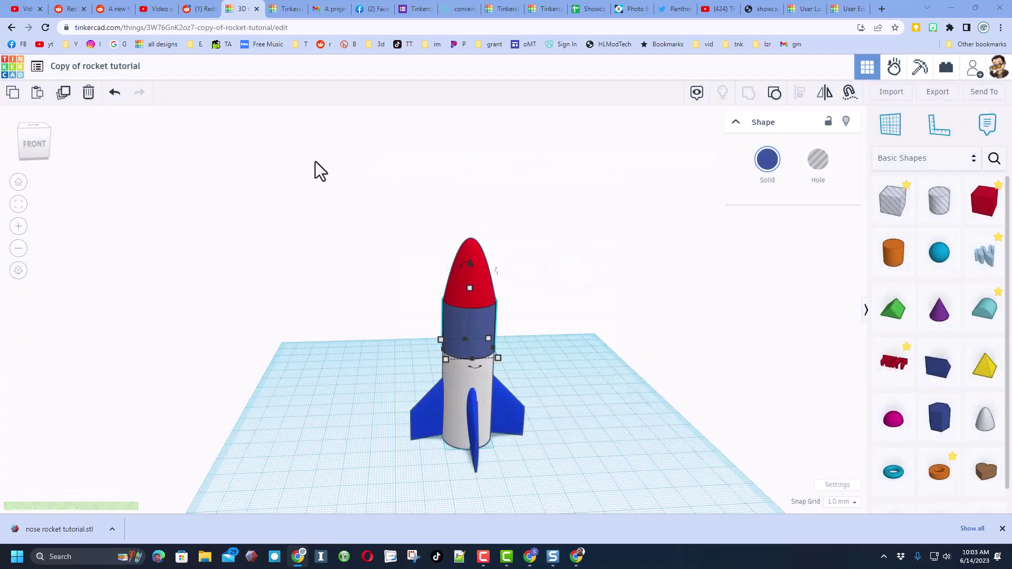
{"action": "key", "text": "Home"}
{"action": "key", "text": "Delete"}
{"action": "key", "text": "Delete"}
{"action": "key", "text": "Delete"}
{"action": "key", "text": "Delete"}
{"action": "type", "text": "stage1"}
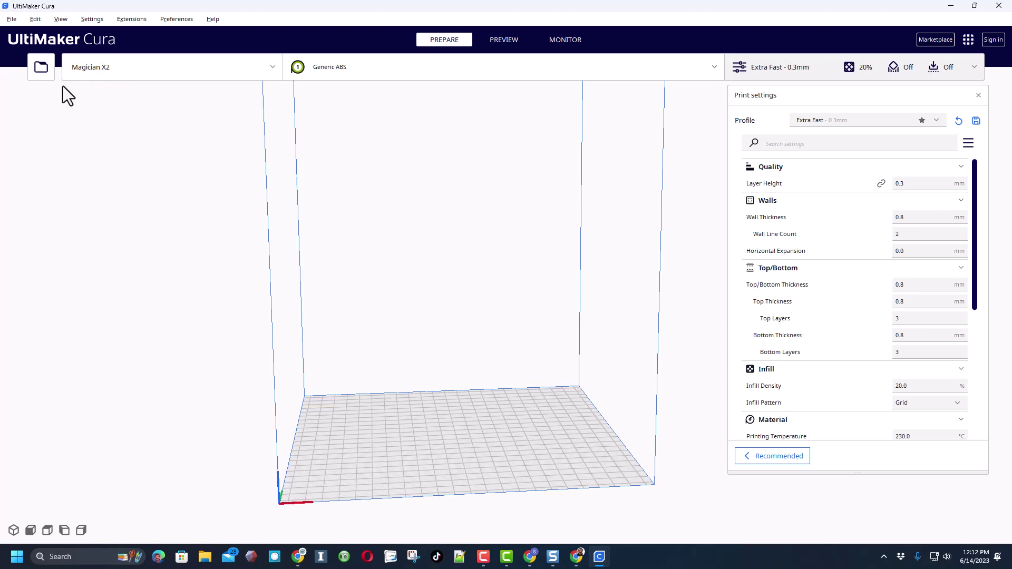
Load stage2 rocket tutorial.stl onto the Cura build plate
{"action": "left_click", "coordinate": [39, 74]}
{"action": "left_click", "coordinate": [124, 114]}
{"action": "double_click", "coordinate": [124, 114]}
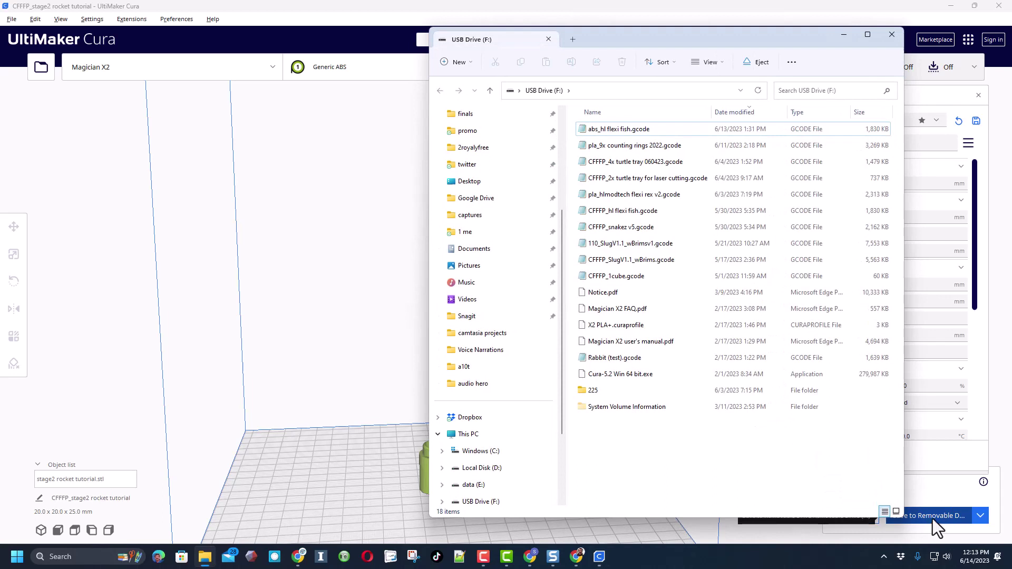
Save the sliced G-code to the removable drive, eject it, and select the model
{"action": "left_click", "coordinate": [938, 518]}
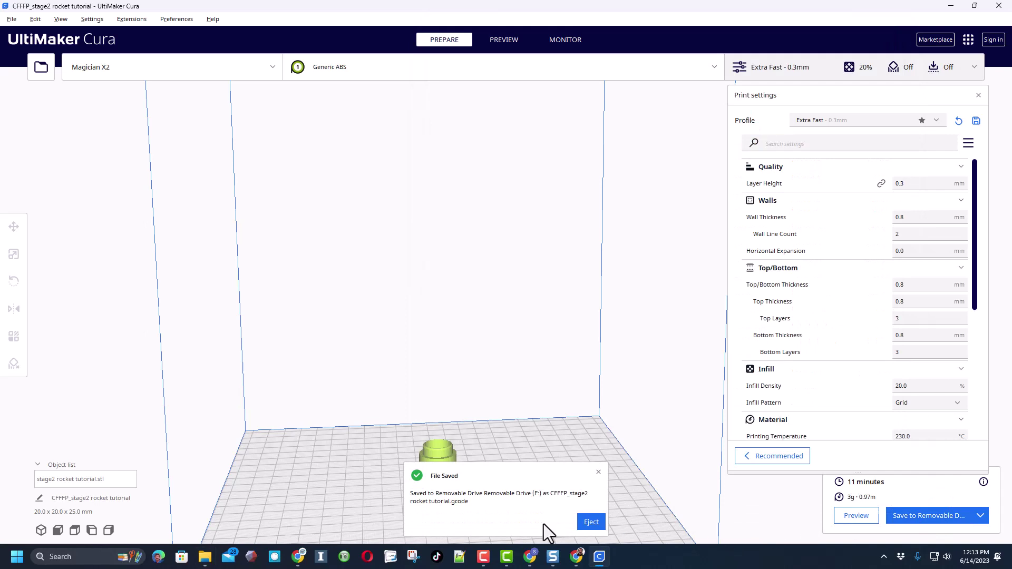
{"action": "left_click", "coordinate": [585, 522]}
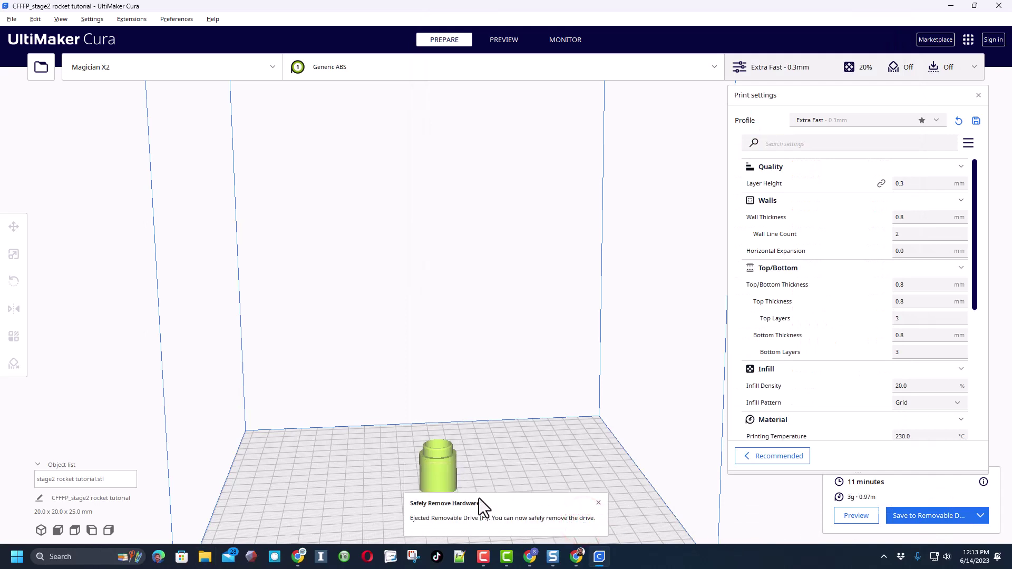
{"action": "left_click", "coordinate": [444, 479]}
Replace the cylinder with stage1 rocket tutorial.stl and slice it for the Sovol SV06
{"action": "key", "text": "Delete"}
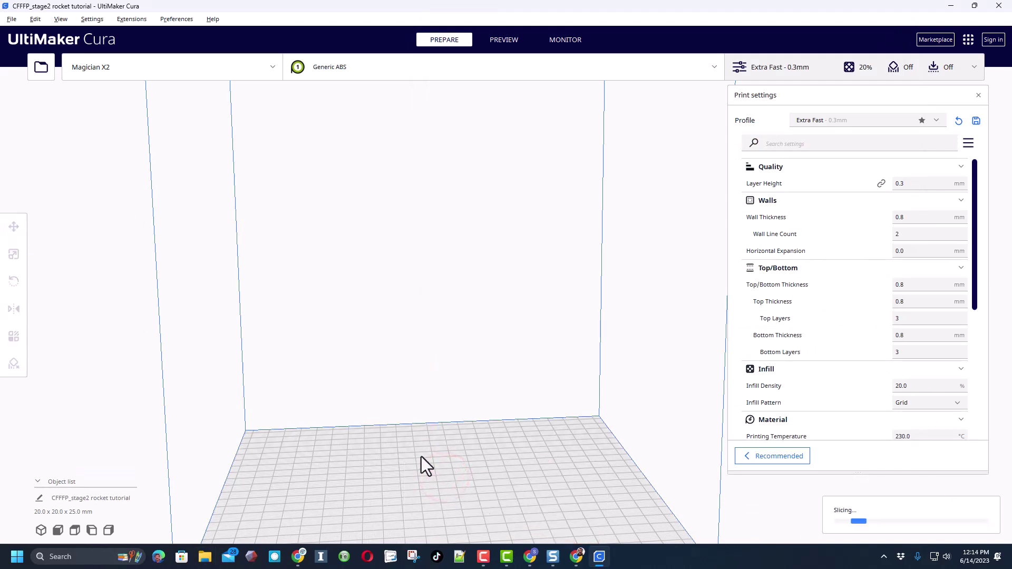
{"action": "left_click", "coordinate": [37, 74]}
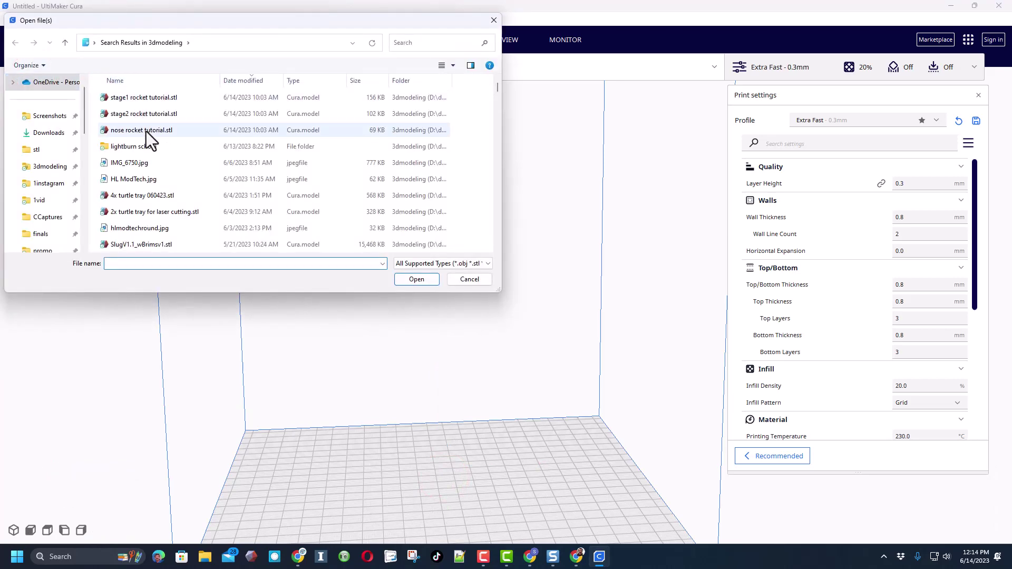
{"action": "double_click", "coordinate": [144, 99]}
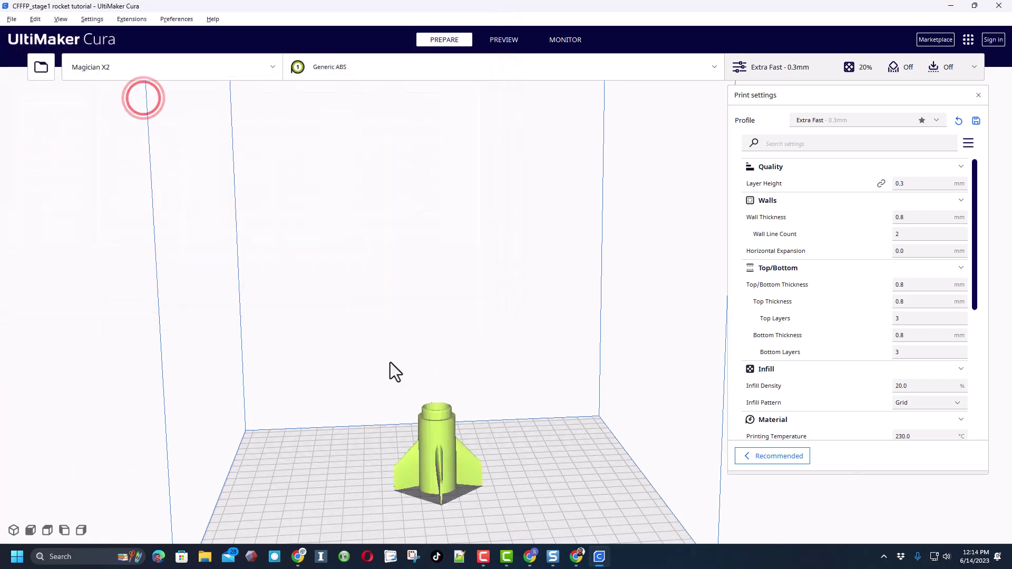
{"action": "left_click", "coordinate": [163, 69]}
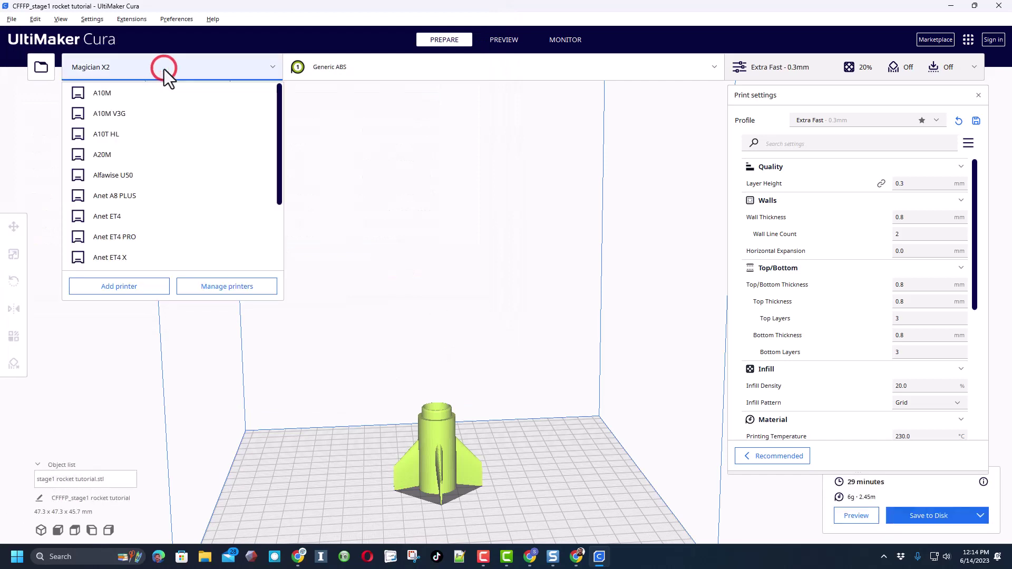
{"action": "scroll", "coordinate": [189, 217], "scroll_direction": "up", "scroll_amount": 1}
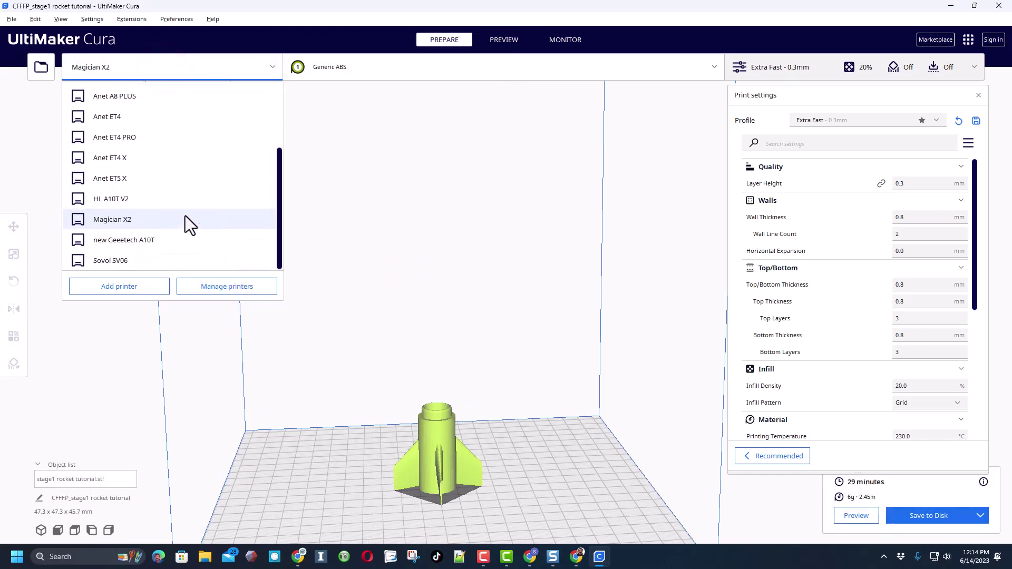
{"action": "left_click", "coordinate": [121, 258]}
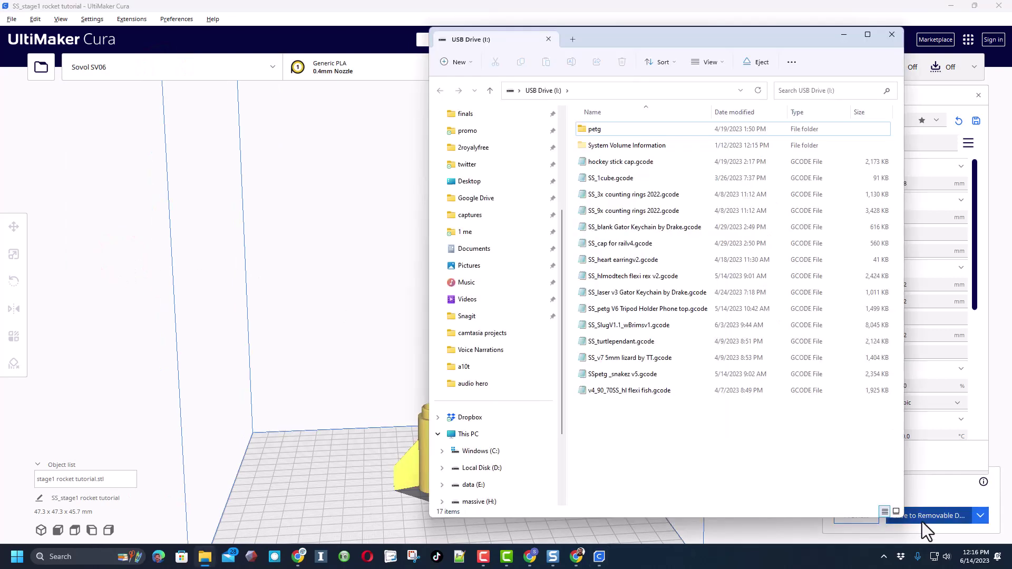
Save SS_stage1 rocket tutorial.gcode to the USB drive, eject it, and select the rocket
{"action": "left_click", "coordinate": [923, 519]}
{"action": "left_click", "coordinate": [928, 514]}
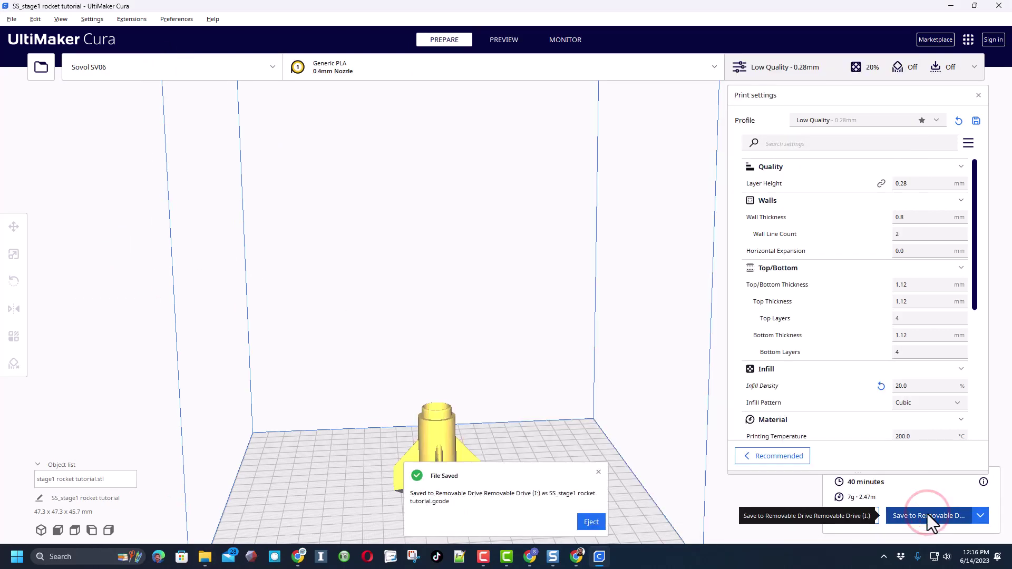
{"action": "left_click", "coordinate": [592, 523]}
{"action": "left_click", "coordinate": [598, 502]}
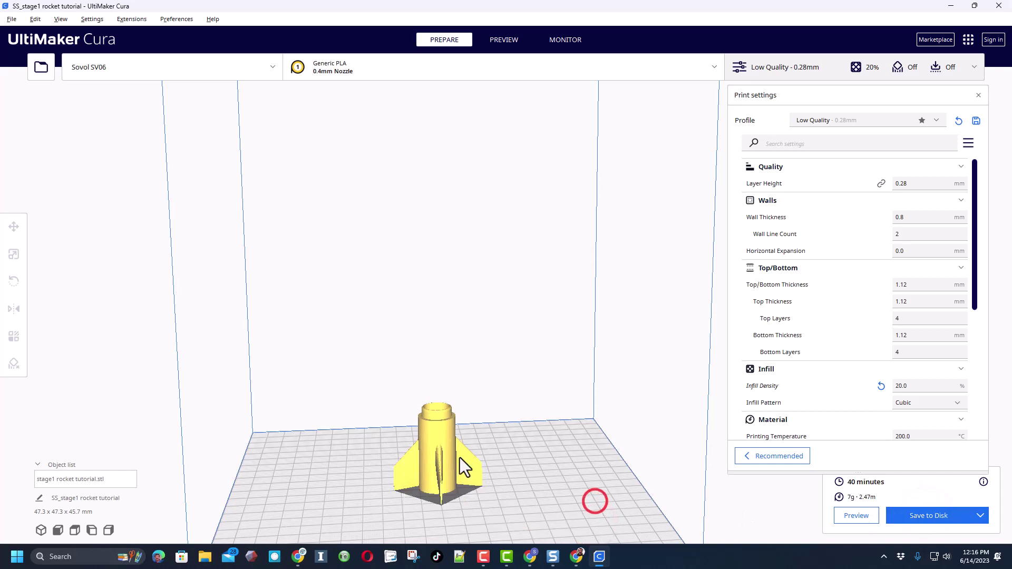
{"action": "left_click", "coordinate": [449, 456]}
Swap the rocket for nose rocket tutorial.stl on the A10T HL and choose Print via USB
{"action": "key", "text": "Delete"}
{"action": "left_click", "coordinate": [90, 67]}
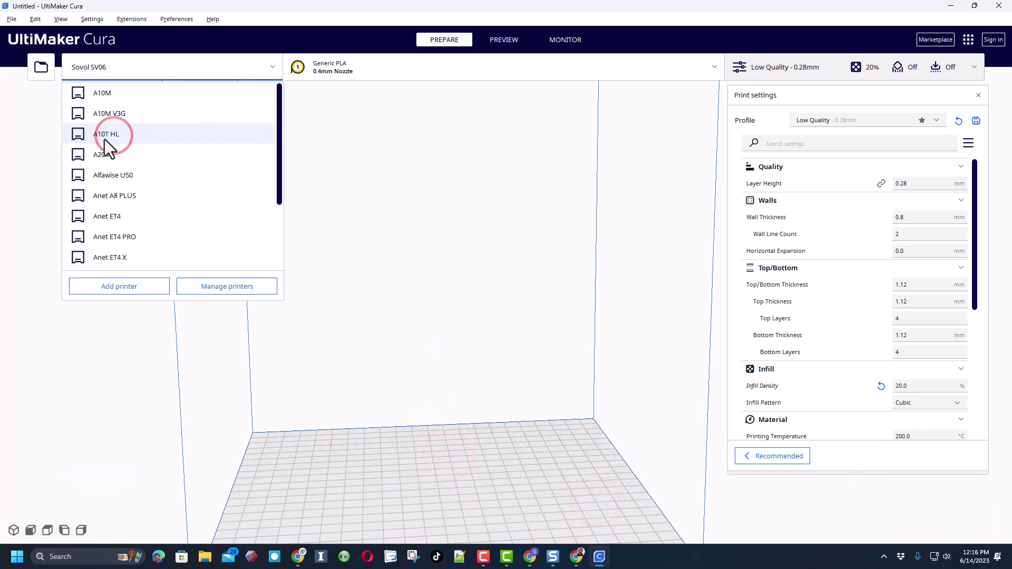
{"action": "left_click", "coordinate": [154, 135]}
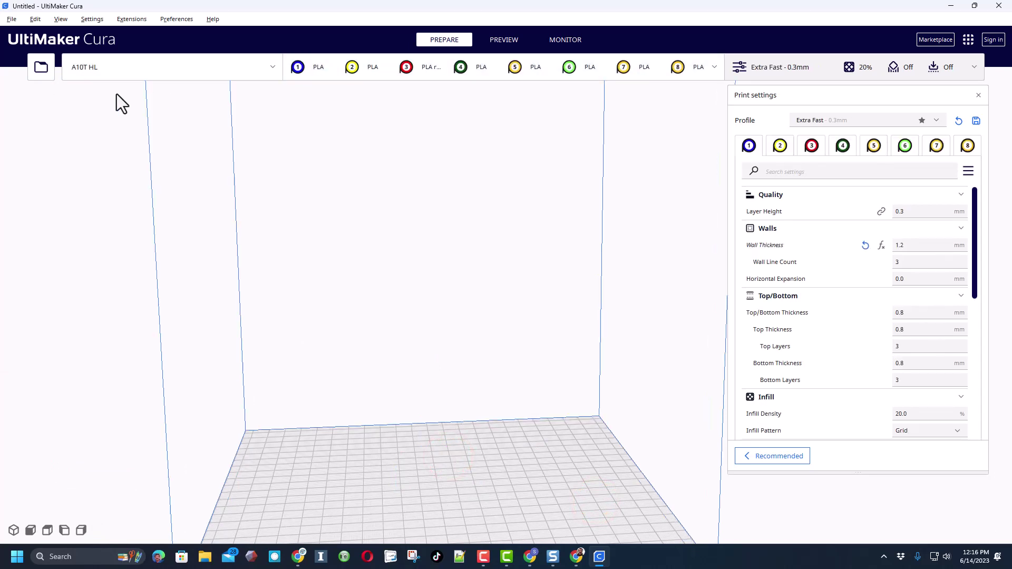
{"action": "left_click", "coordinate": [42, 68]}
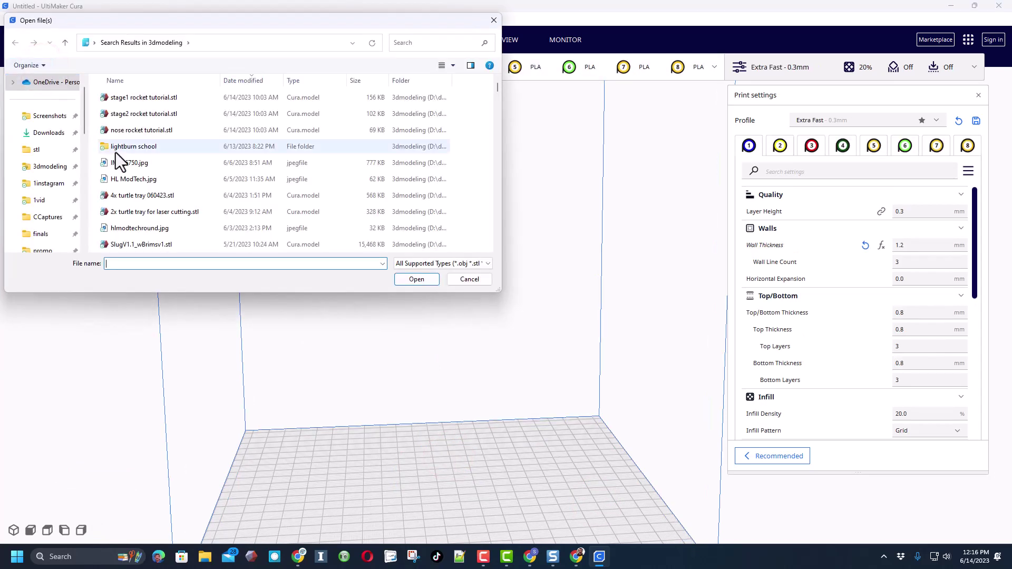
{"action": "double_click", "coordinate": [137, 130]}
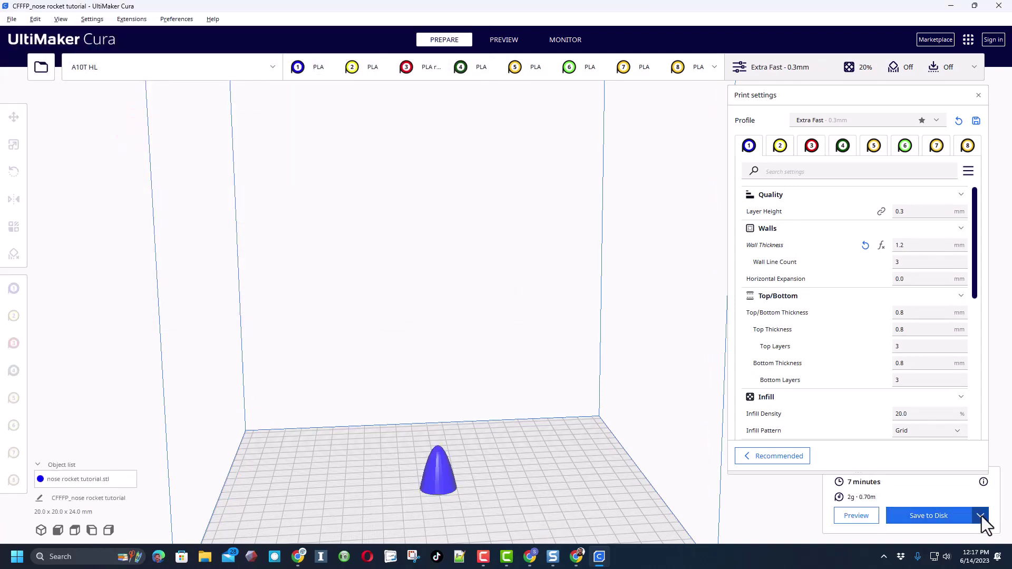
{"action": "left_click", "coordinate": [980, 516]}
{"action": "left_click", "coordinate": [960, 499]}
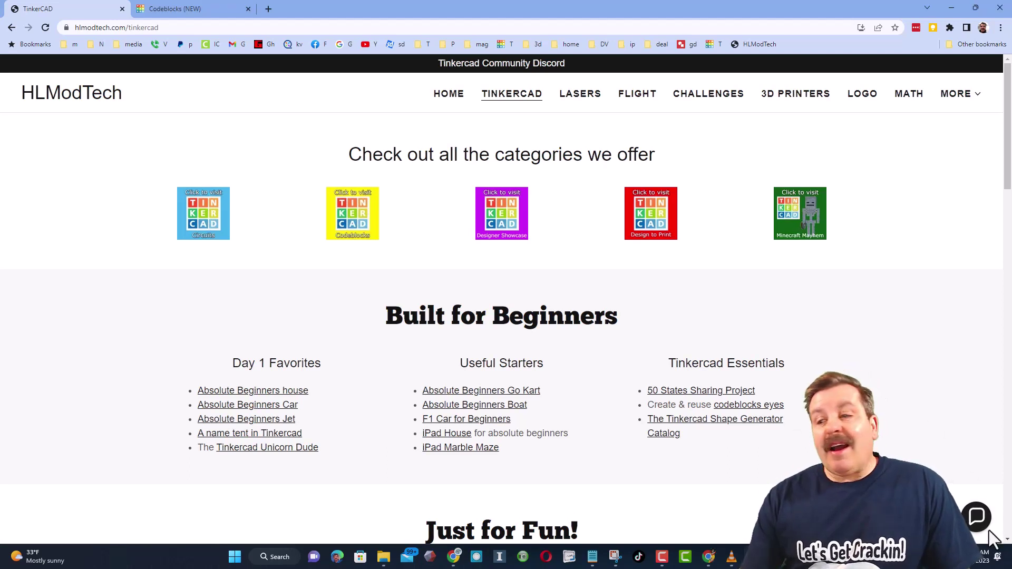
Open the HLModTech Contact Us chat panel, then close it again
{"action": "left_click", "coordinate": [977, 518]}
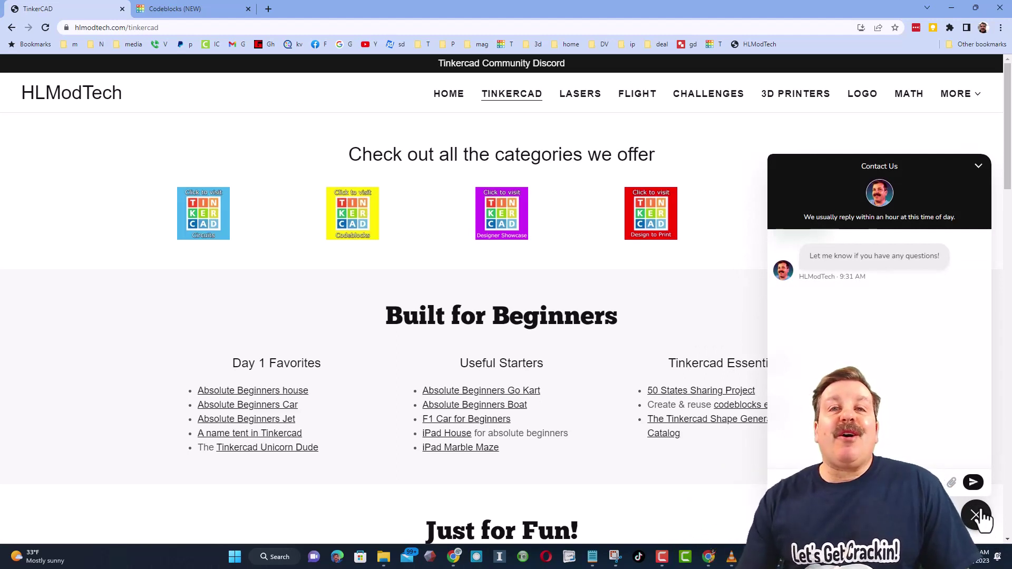
{"action": "left_click", "coordinate": [976, 515]}
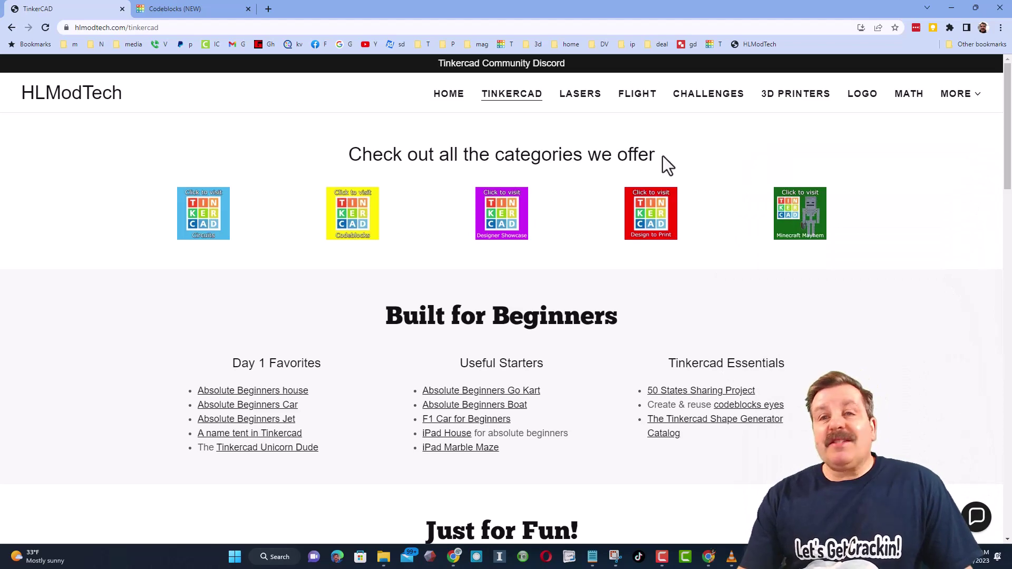
Open the Tinkercad Community Discord invite, then return to the HLModTech Tinkercad tab
{"action": "left_click", "coordinate": [510, 68]}
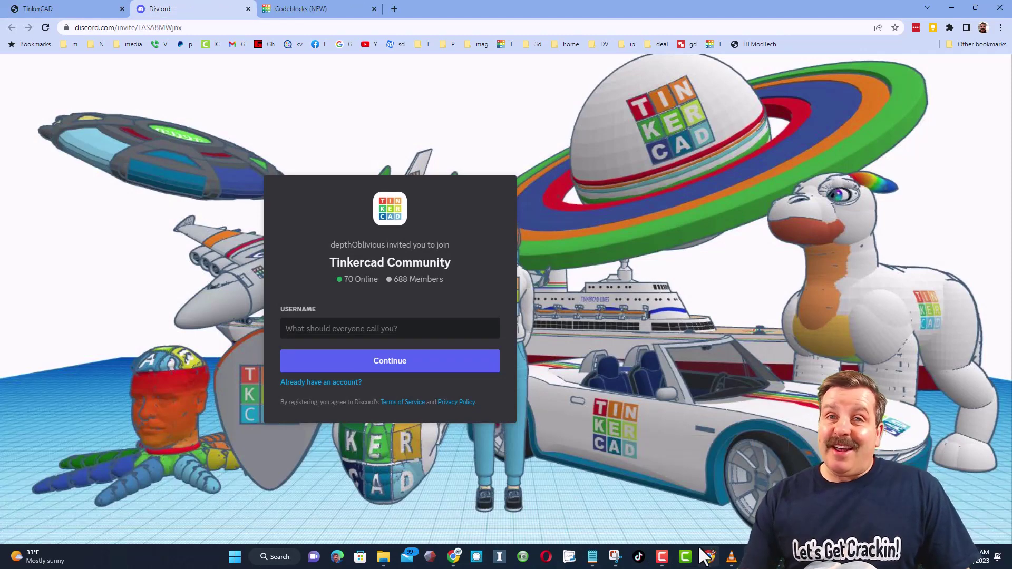
{"action": "left_click", "coordinate": [48, 8]}
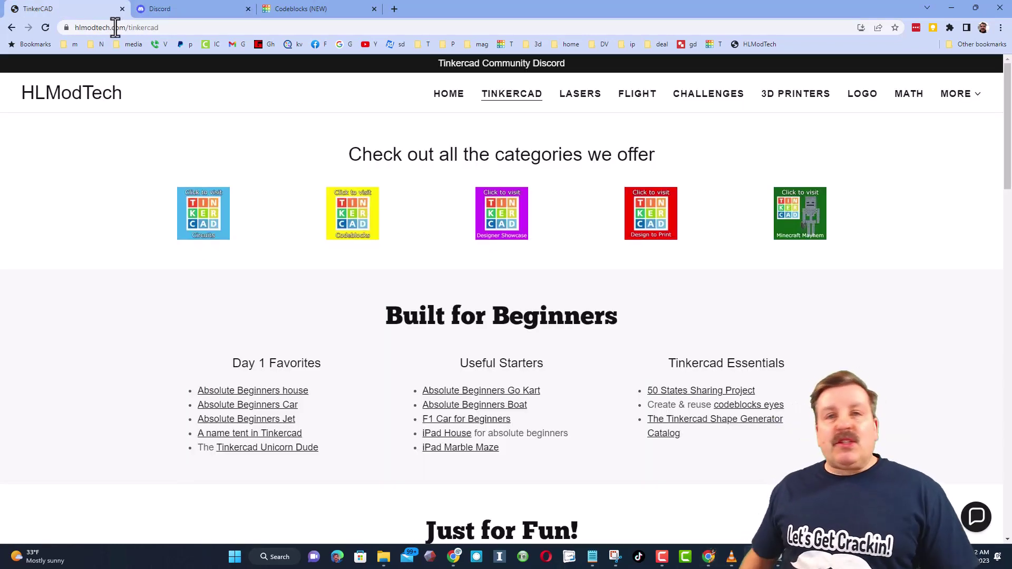